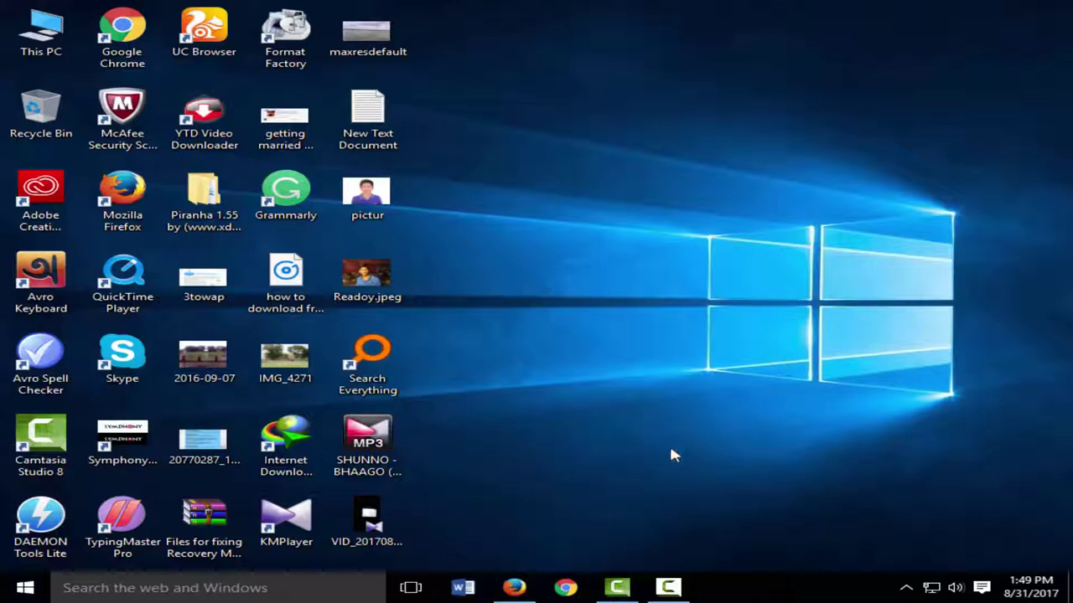
Launch Firefox from the taskbar so a blank New Tab page shows
left_click(514, 586)
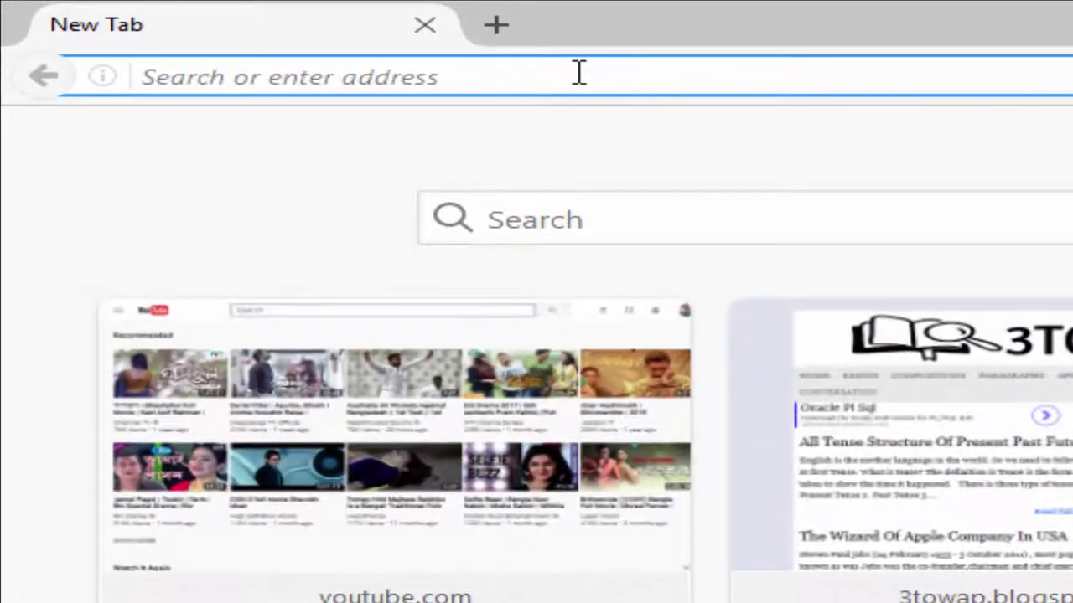
Search Google for 'audacity download' from the Firefox address bar
type("auda ")
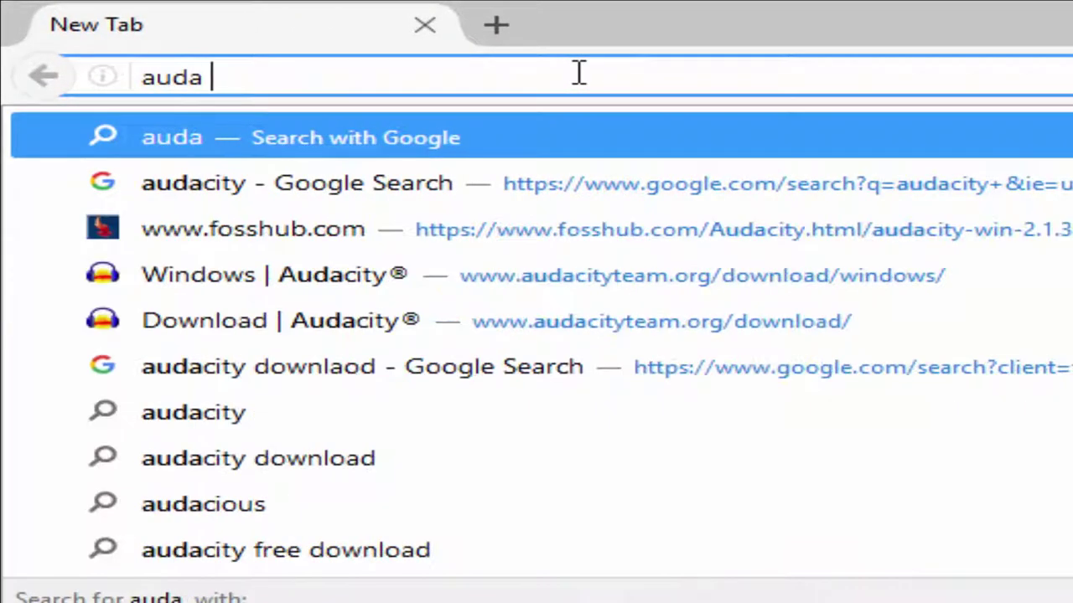
type("ci")
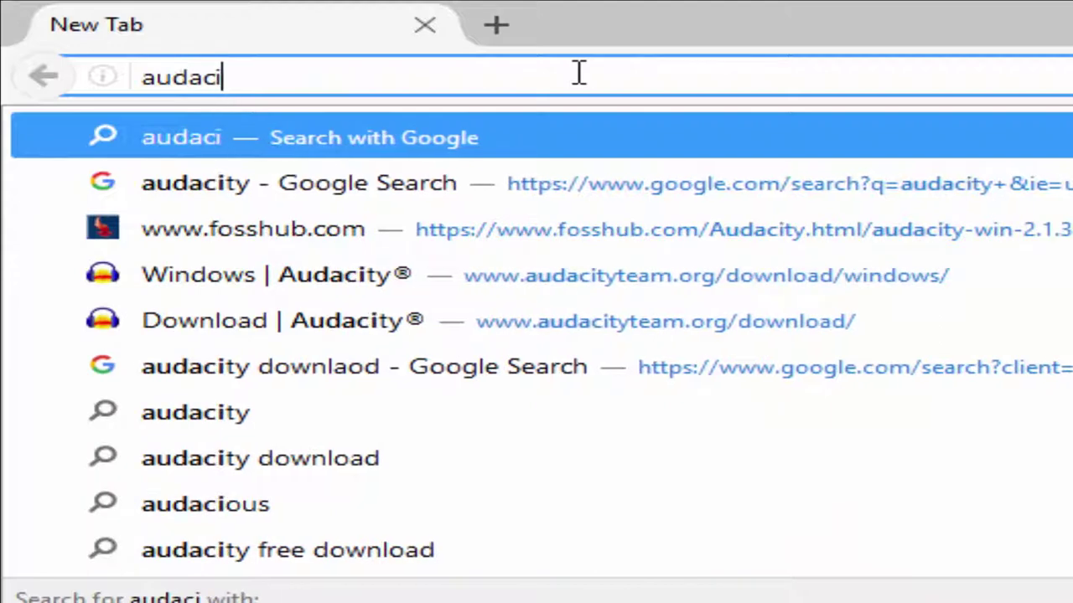
type("ty on yo")
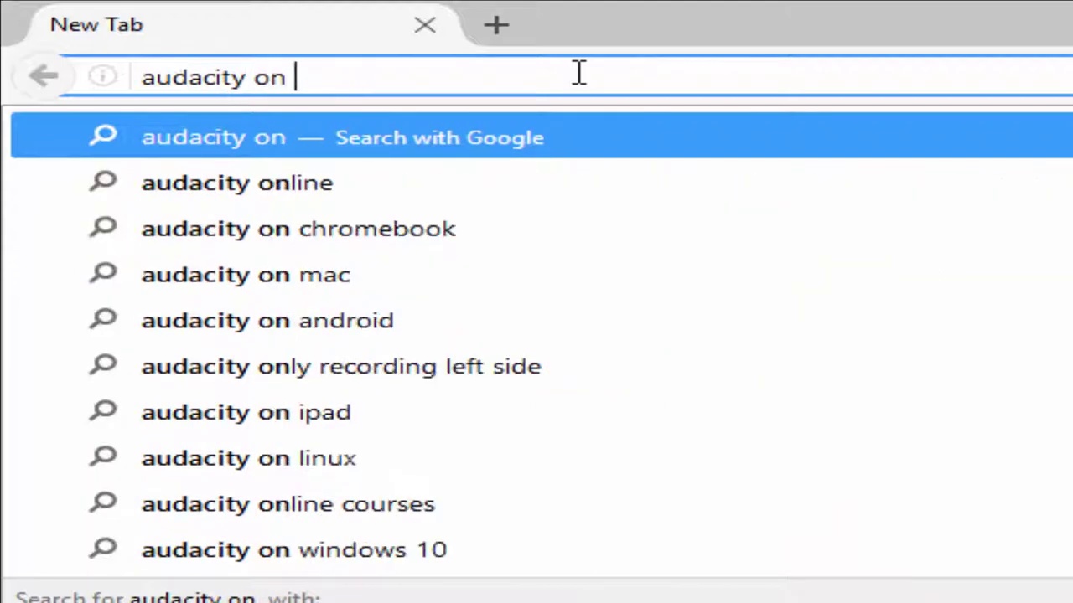
key("BackSpace")
key("BackSpace")
key("BackSpace")
key("BackSpace")
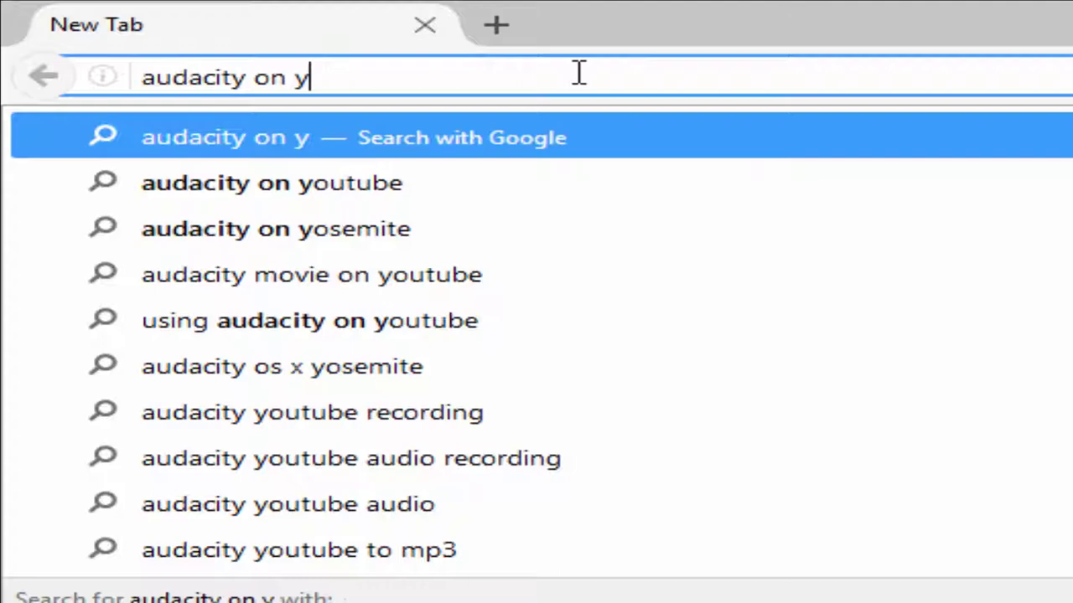
key("BackSpace")
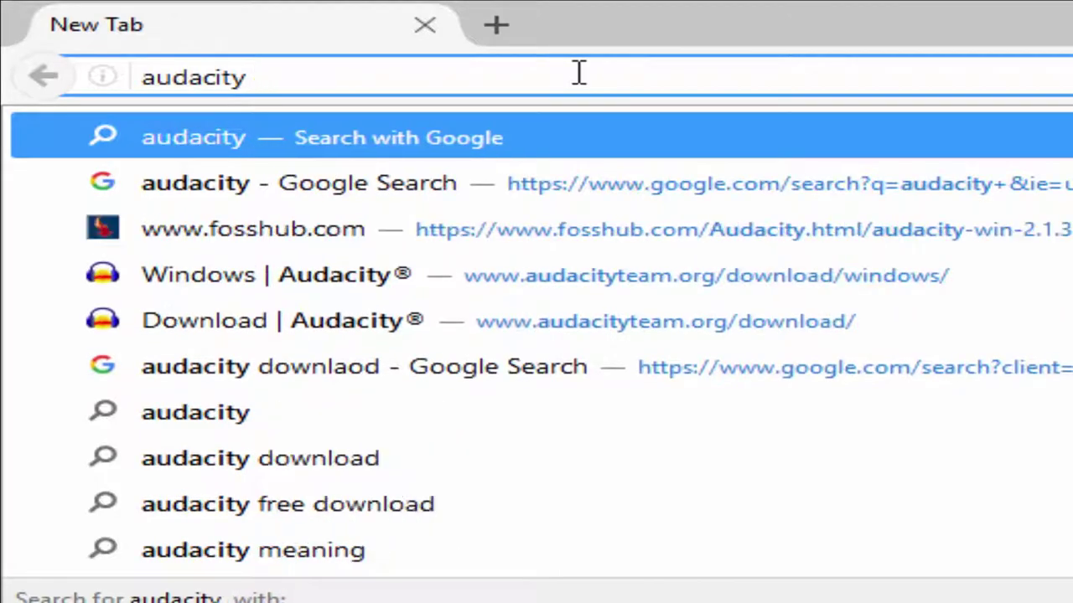
type("downoad")
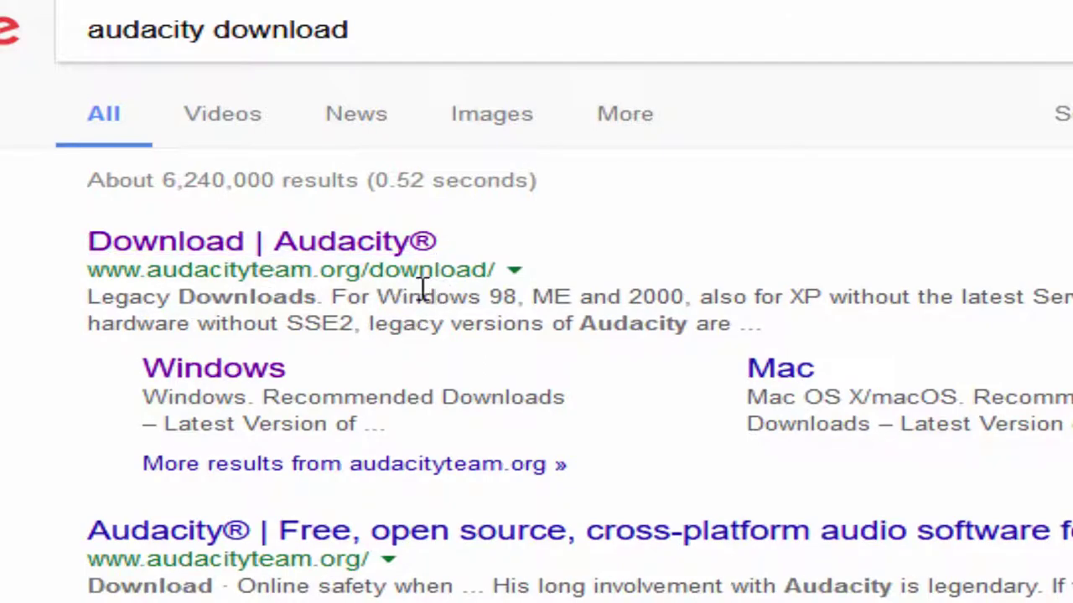
Open the official Audacity download page, then its Windows page listing the 2.1.3 installer and zip
left_click(402, 242)
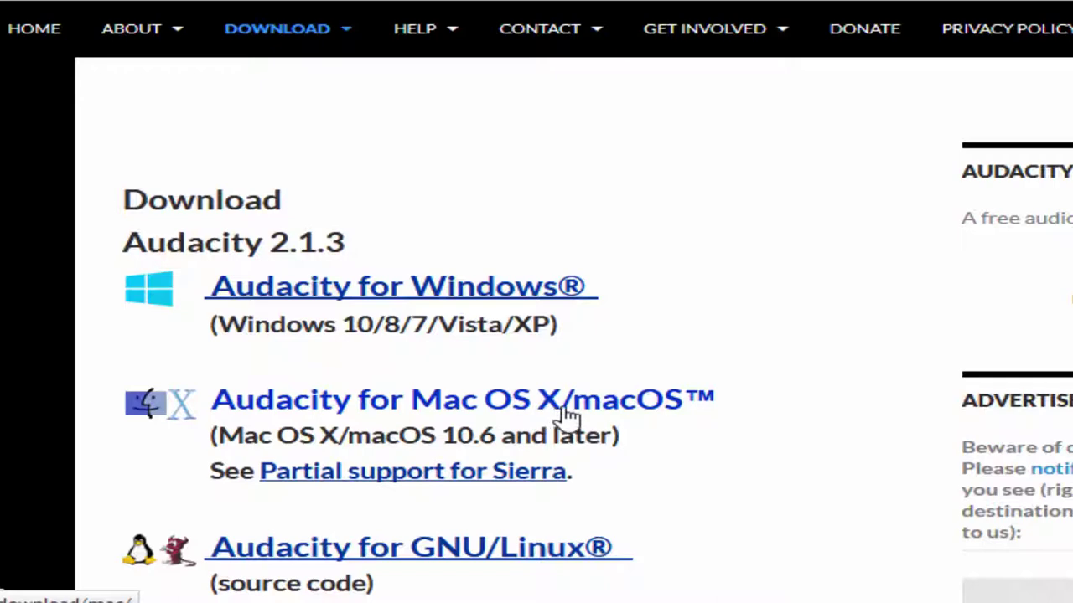
scroll(570, 417, "down", 2)
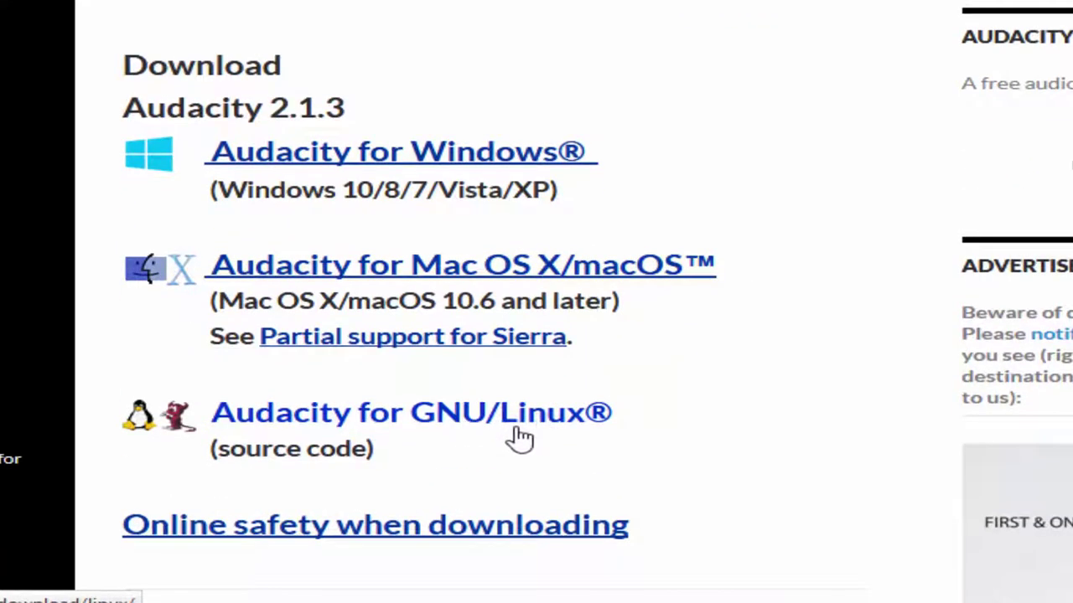
scroll(520, 437, "up", 2)
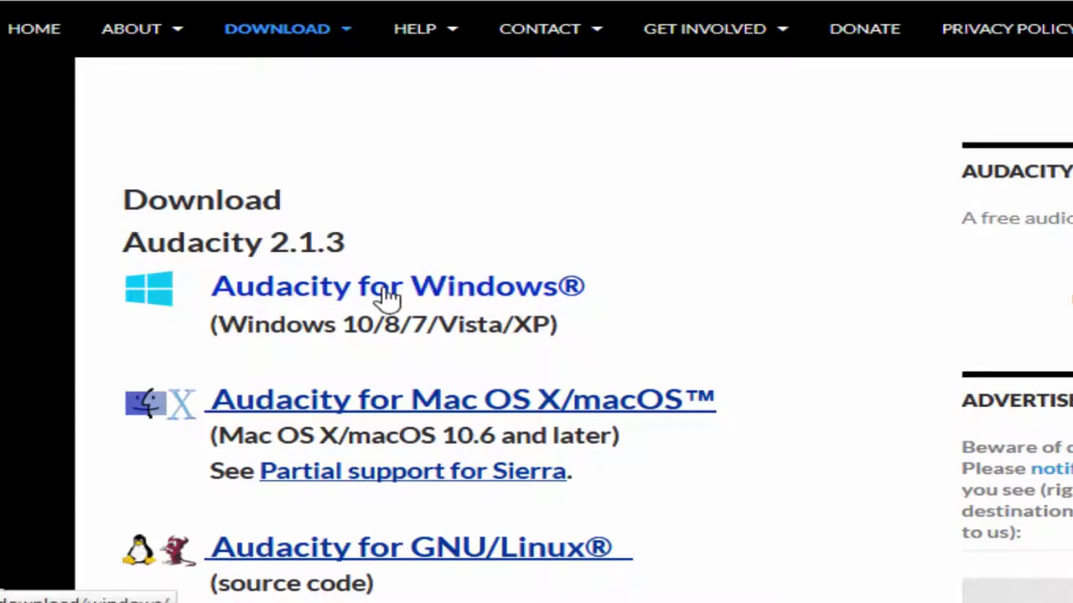
left_click(474, 306)
scroll(260, 317, "down", 2)
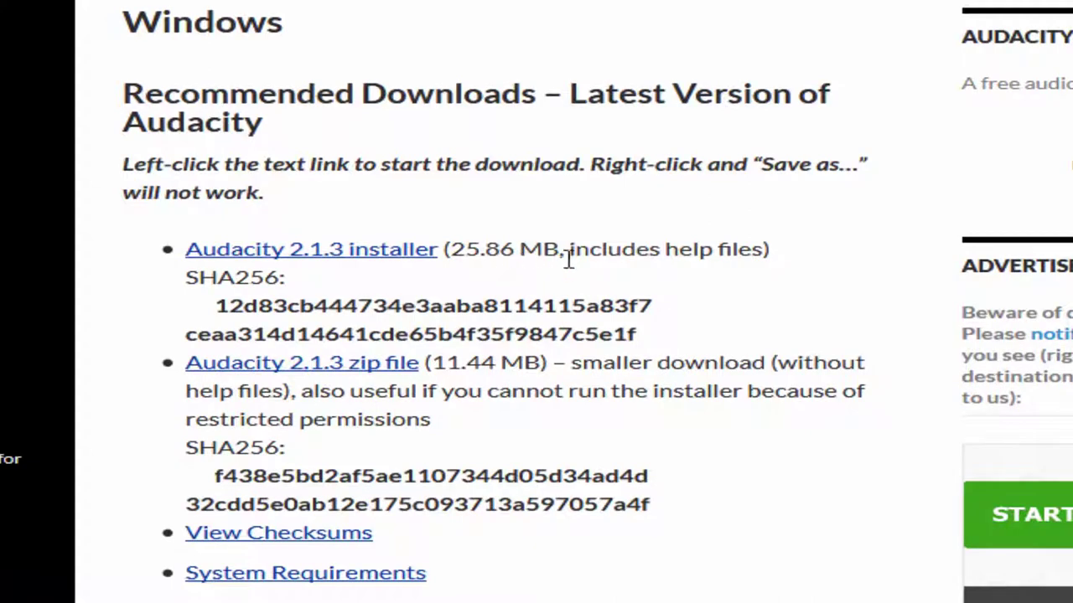
Save the Audacity 2.1.3 installer from FossHub and show the downloads list
left_click(380, 260)
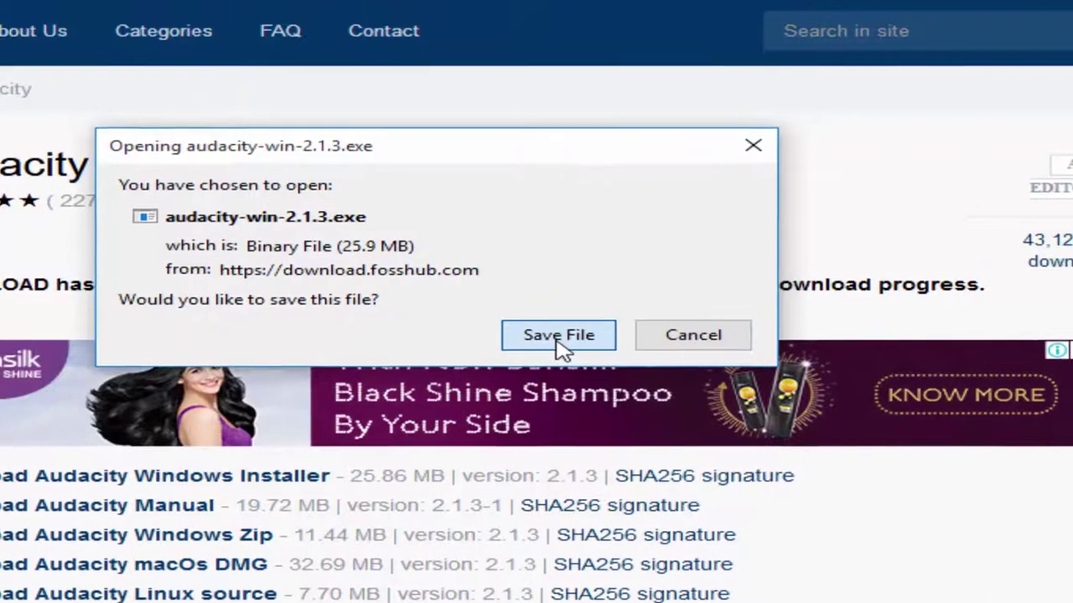
left_click(583, 323)
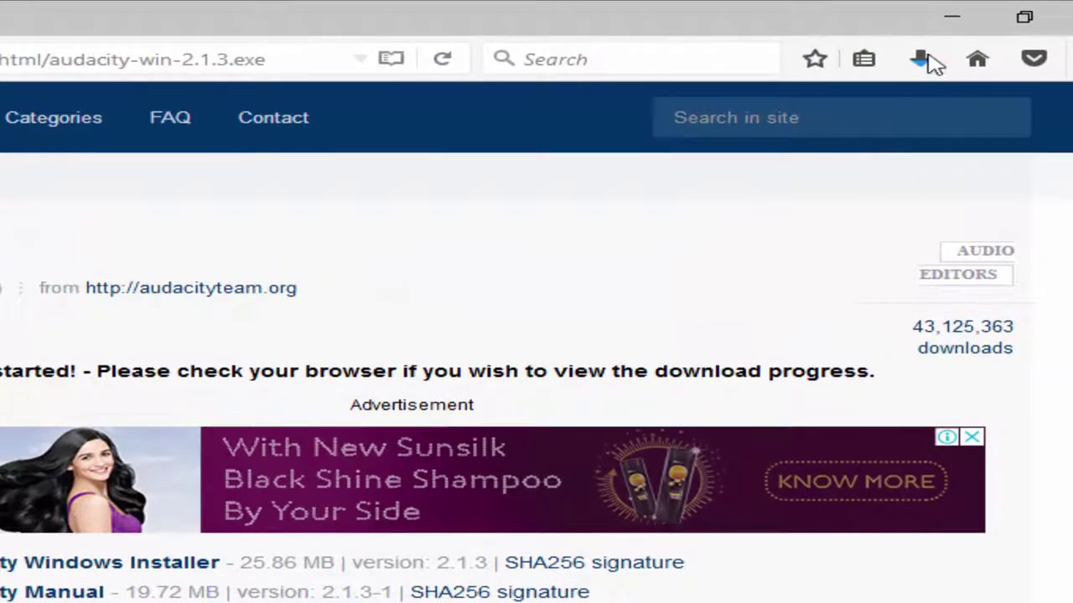
left_click(930, 63)
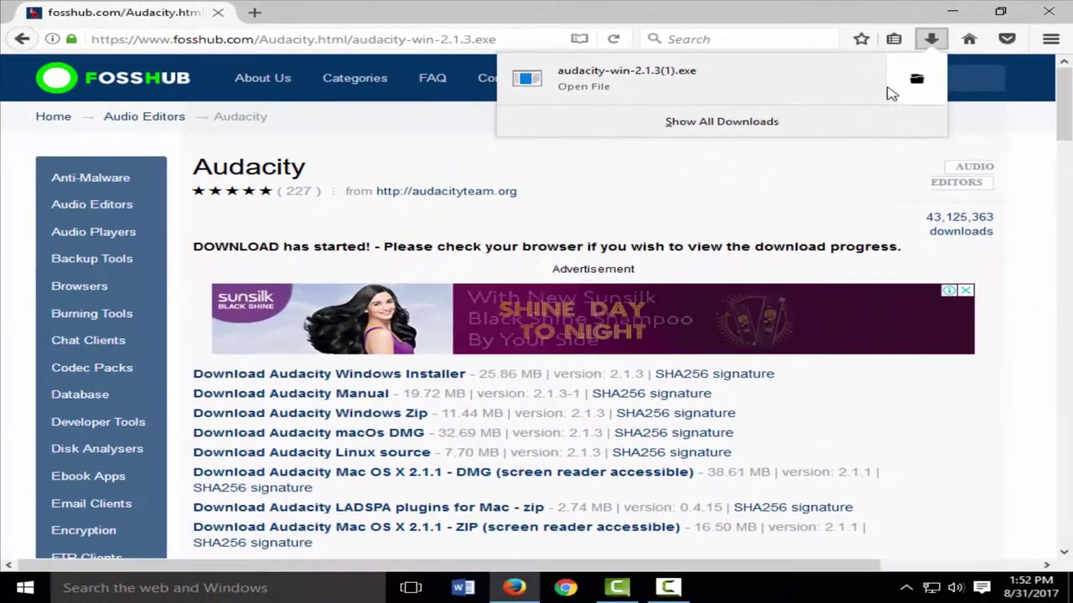
Run the downloaded installer from its folder and move the setup language dialog aside
left_click(916, 79)
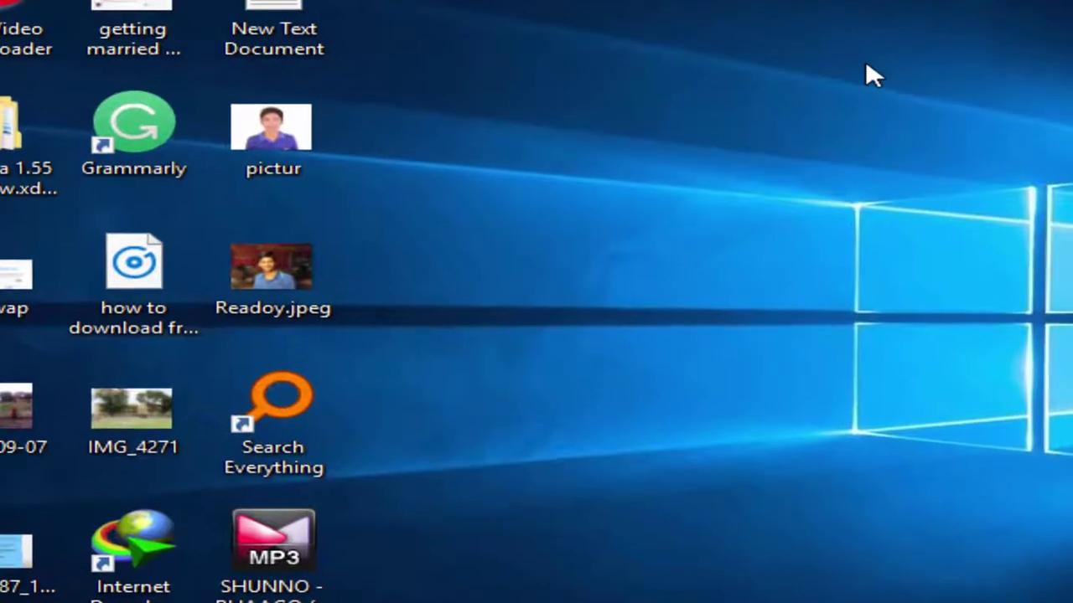
left_click_drag(472, 213, 694, 172)
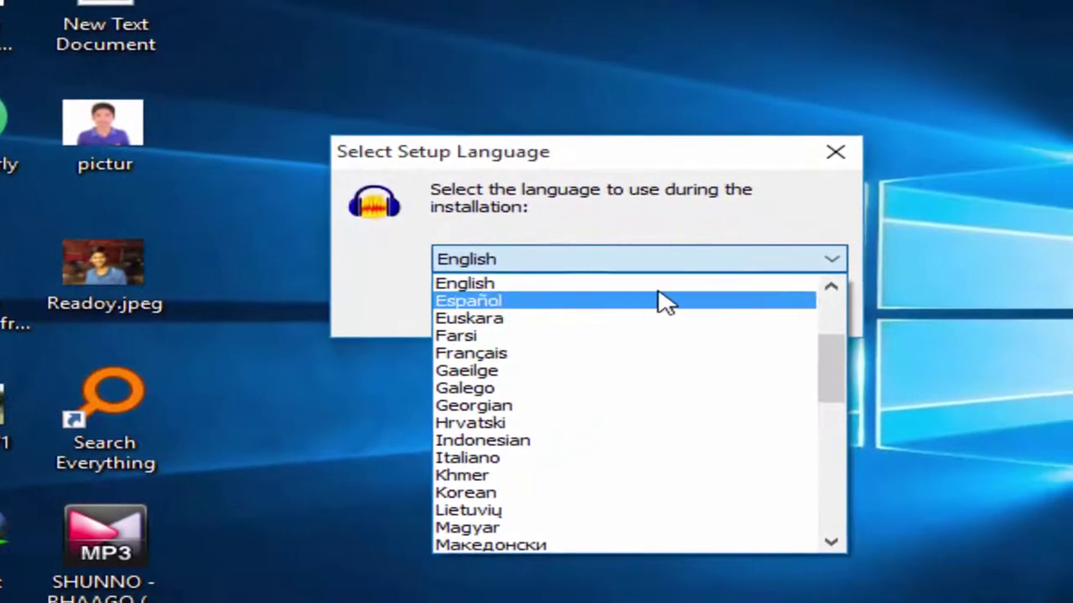
Install Audacity in English to C:\Program Files\Audacity with a desktop shortcut
left_click(1005, 352)
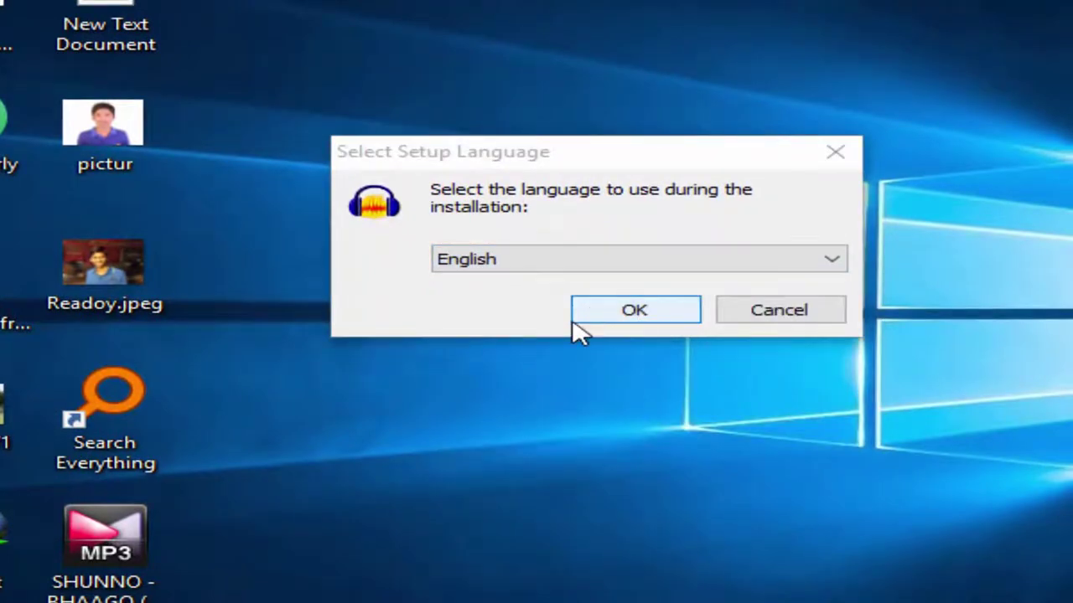
left_click(637, 313)
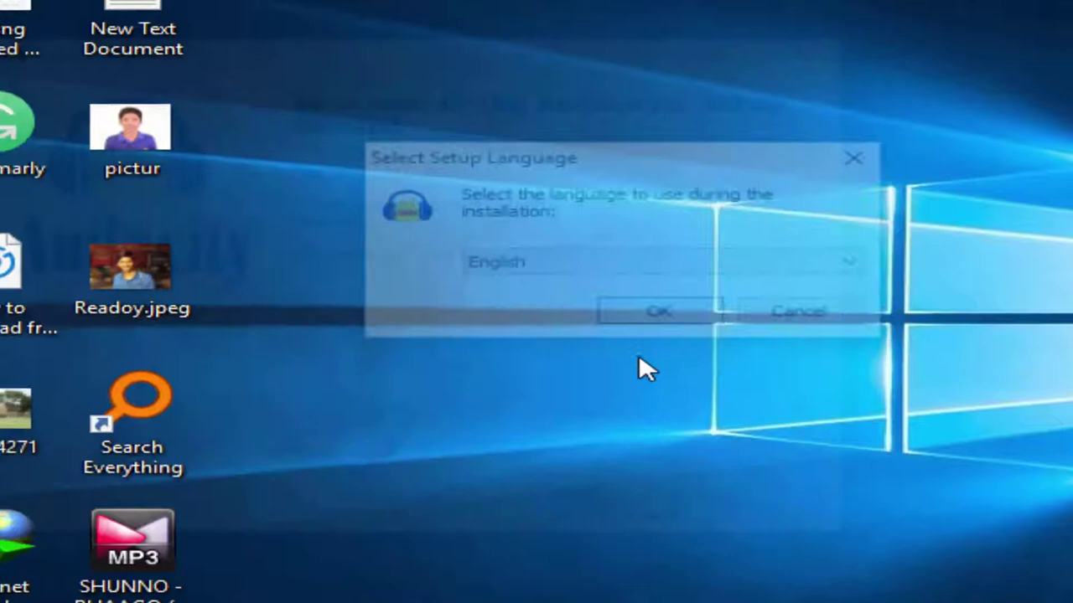
left_click(692, 533)
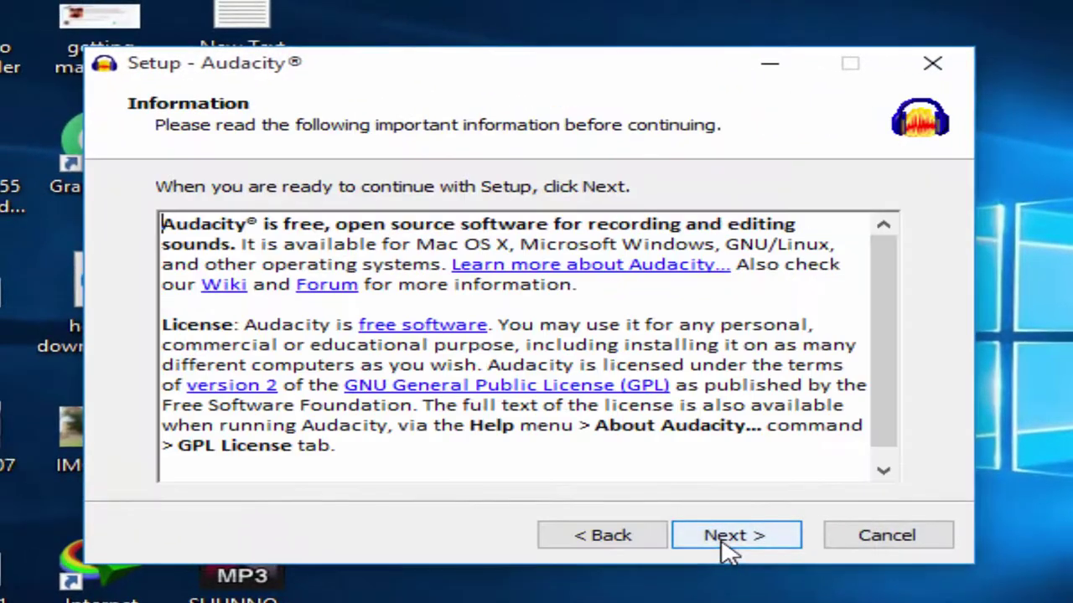
left_click(733, 546)
left_click(738, 544)
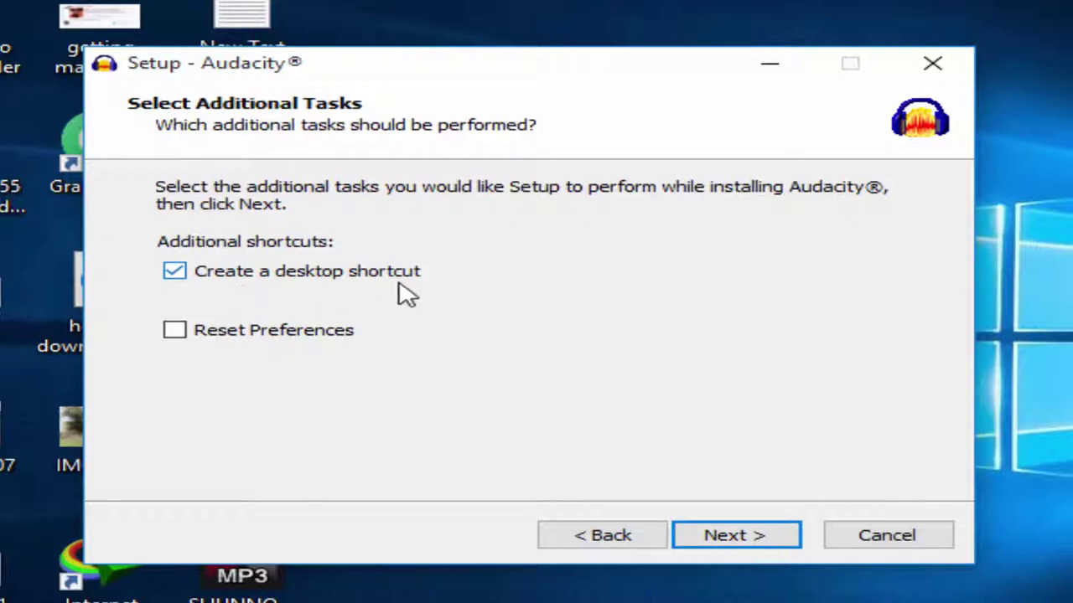
left_click(749, 538)
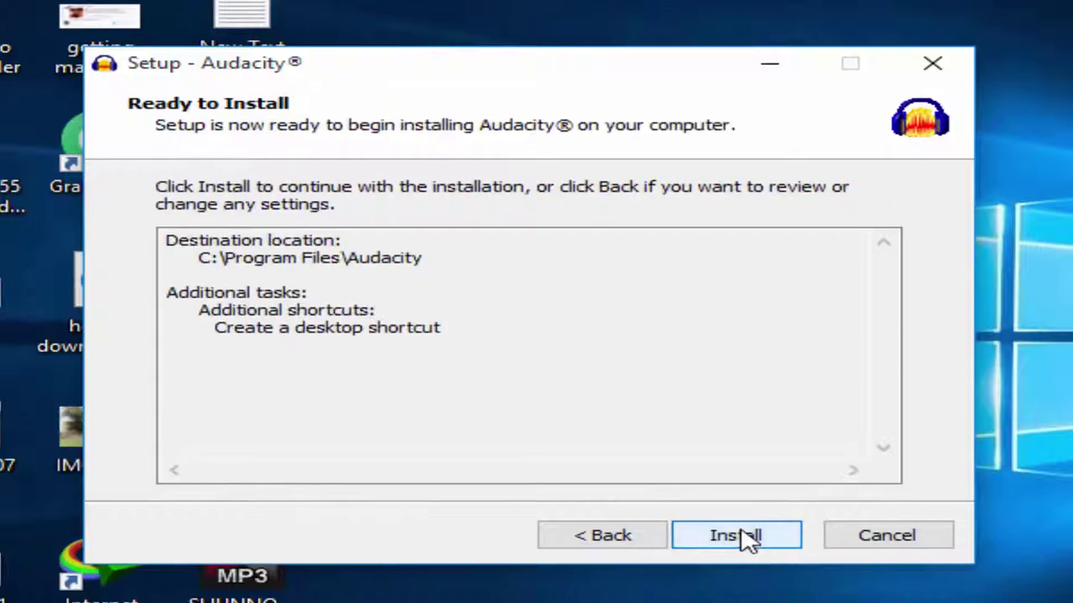
left_click(746, 540)
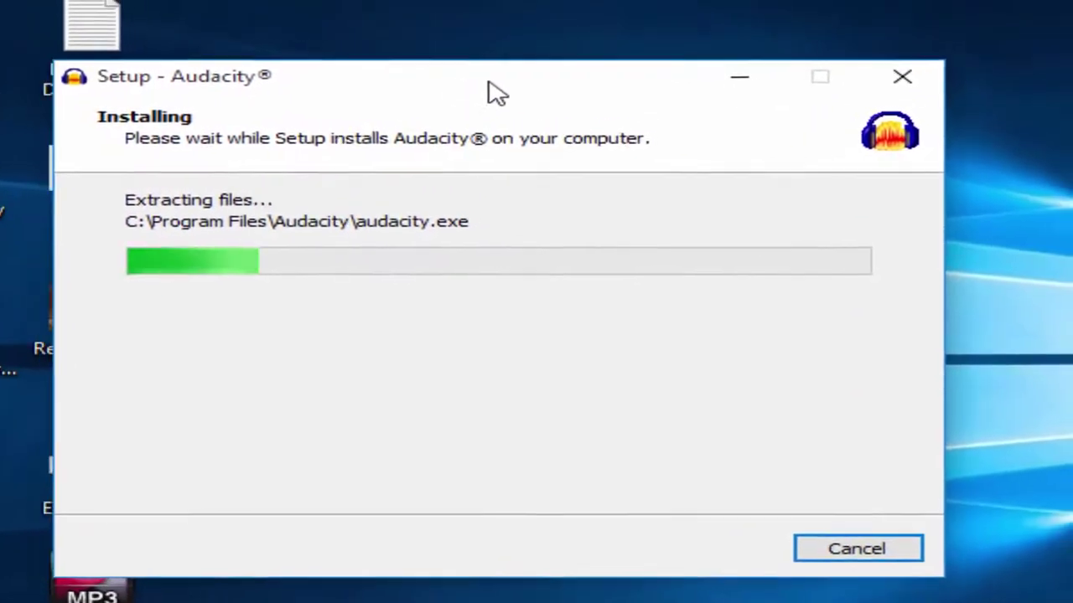
Refresh the desktop several times while the installer extracts its files
right_click(537, 1)
left_click(601, 70)
right_click(556, 4)
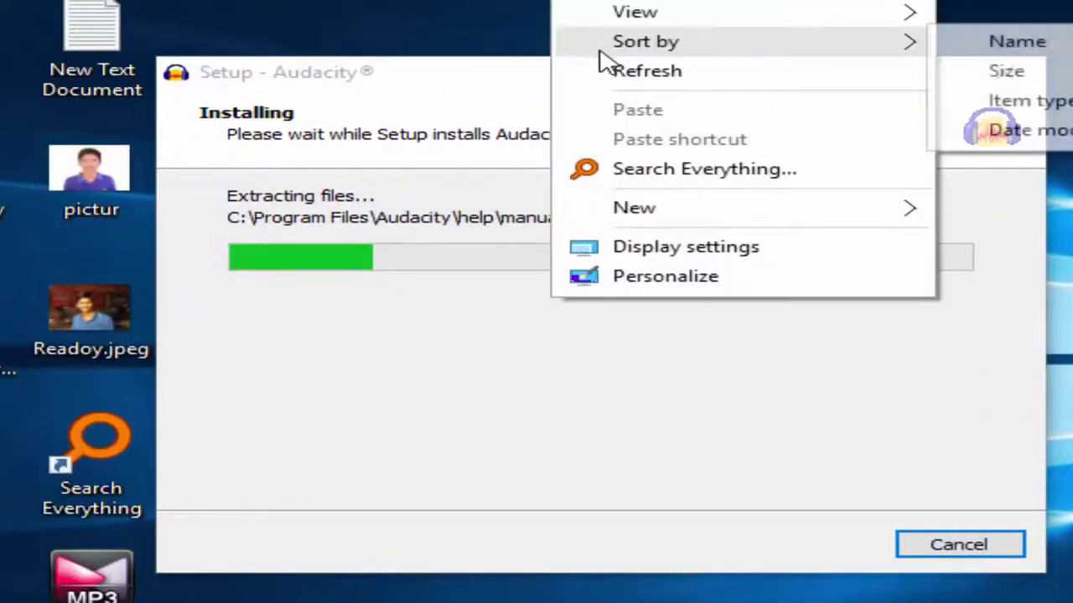
left_click(624, 70)
right_click(544, 1)
left_click(597, 46)
right_click(568, 3)
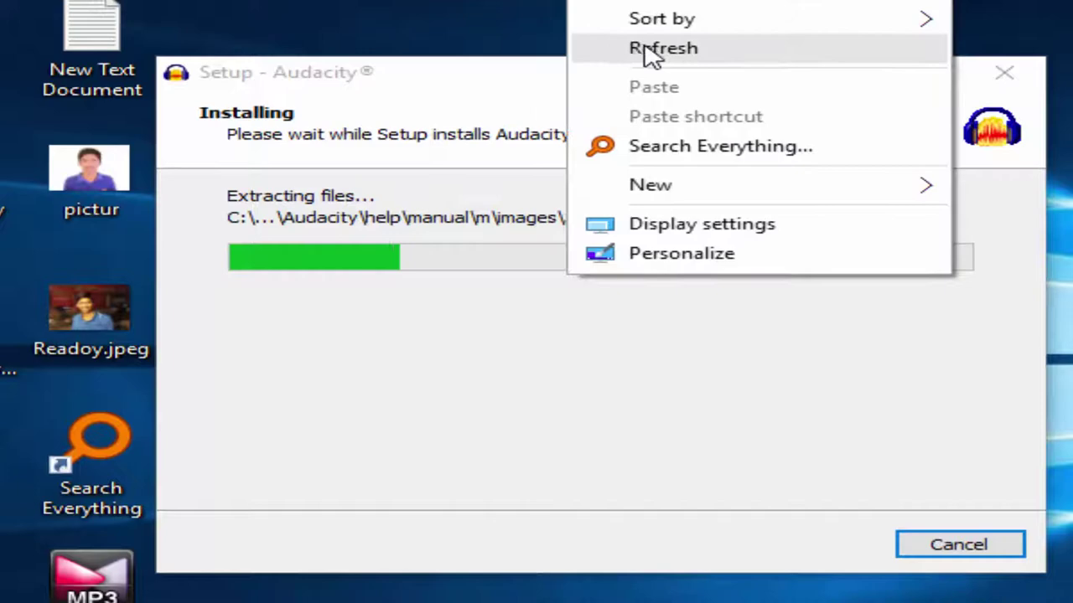
left_click(645, 48)
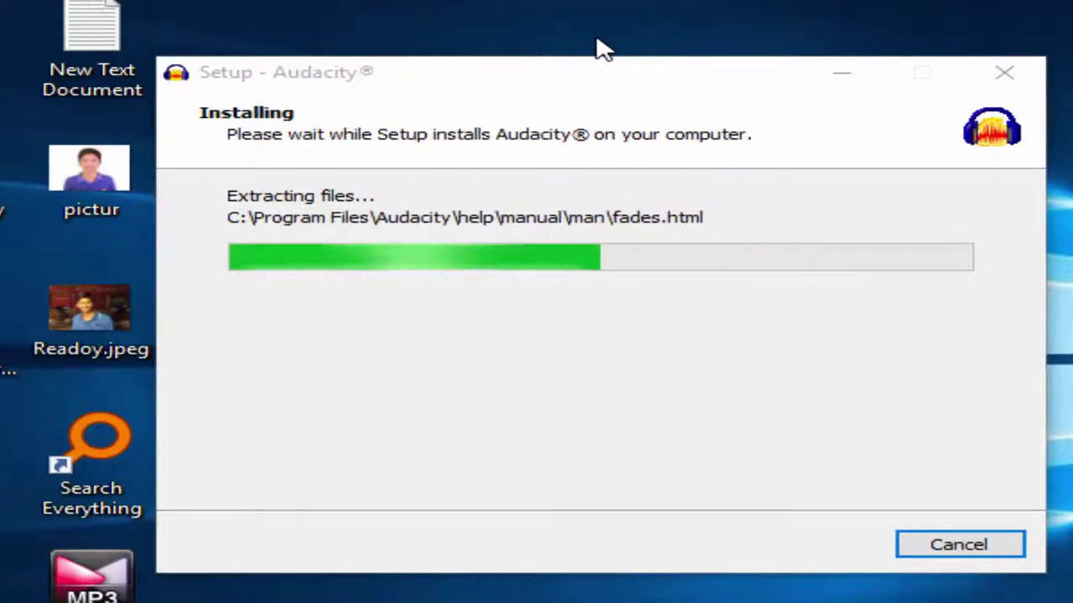
Move the installer window left and down, then refresh the desktop once more
left_click_drag(454, 84, 436, 108)
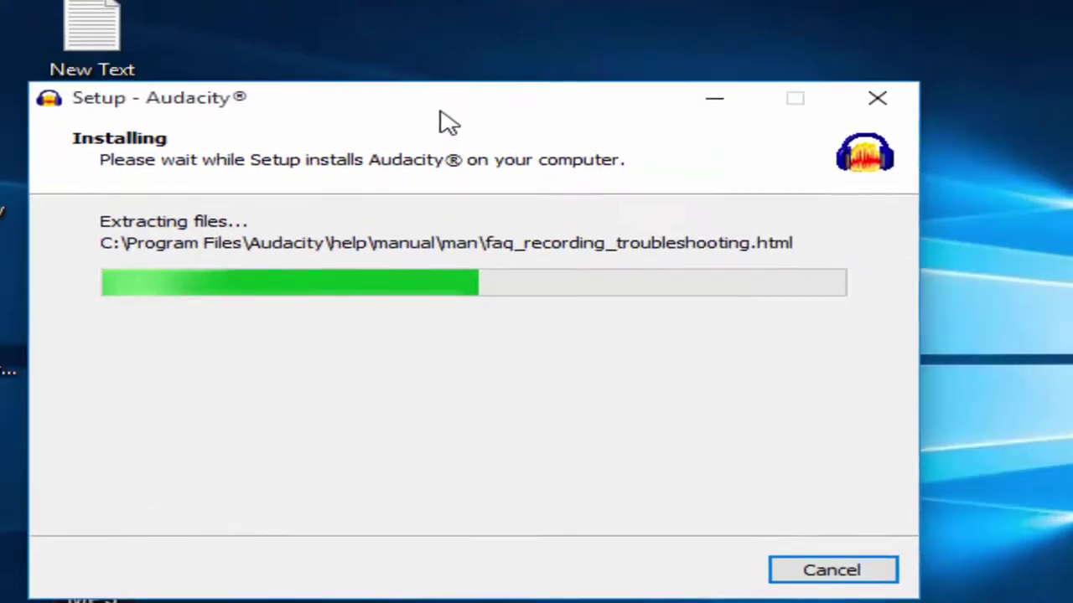
right_click(469, 25)
left_click(631, 5)
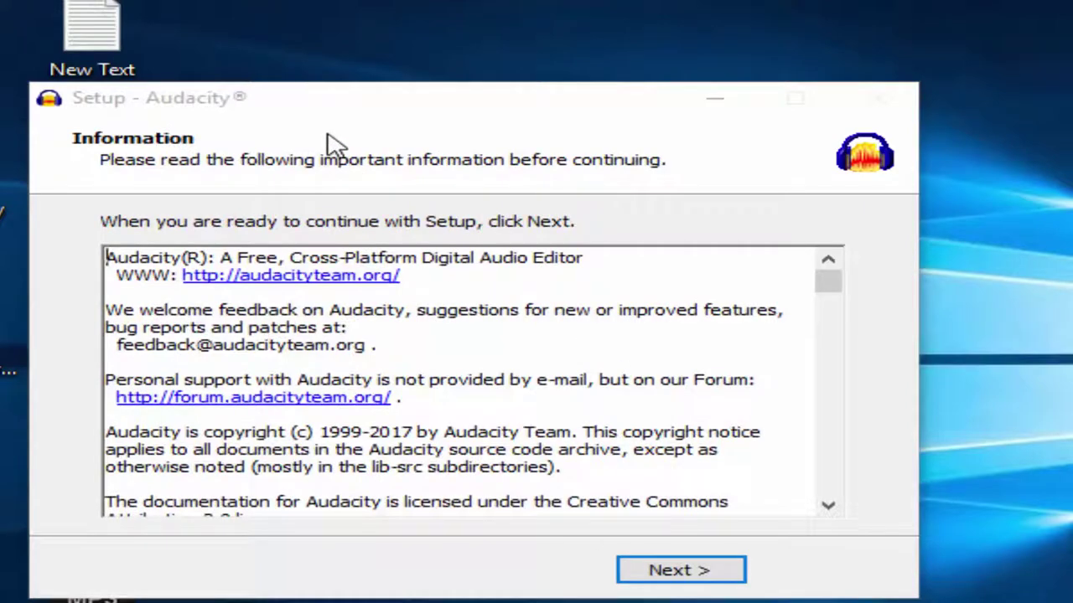
Finish the setup wizard with Launch Audacity ticked
left_click(681, 585)
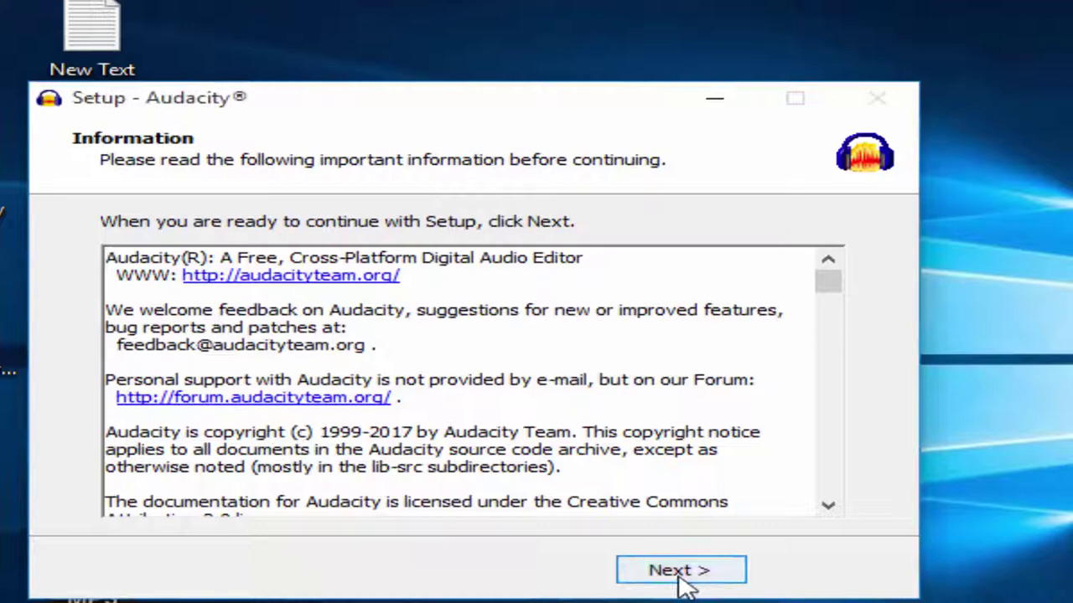
left_click(680, 578)
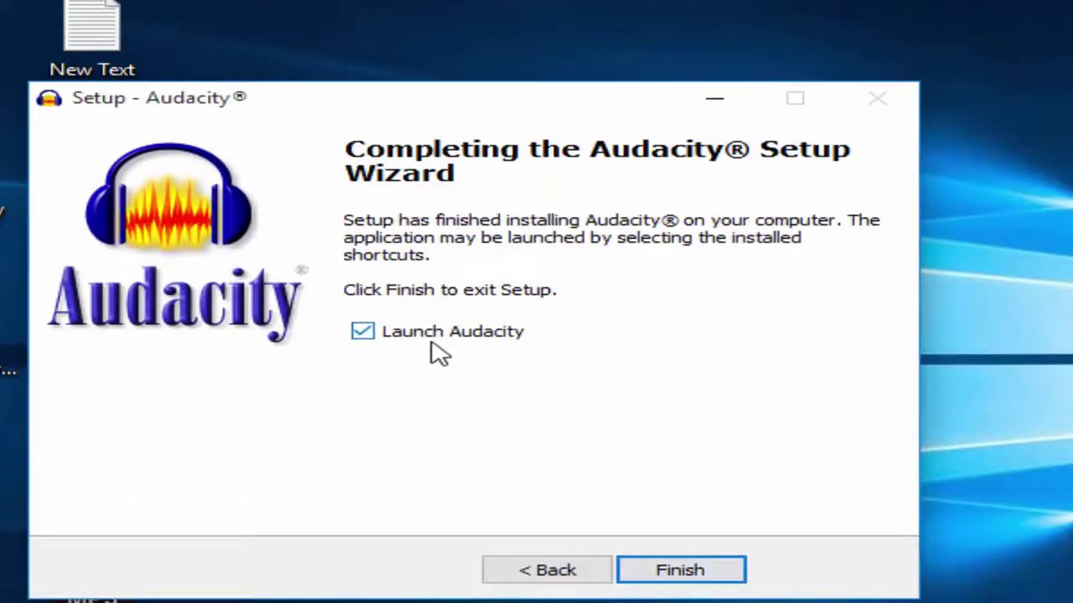
left_click(685, 573)
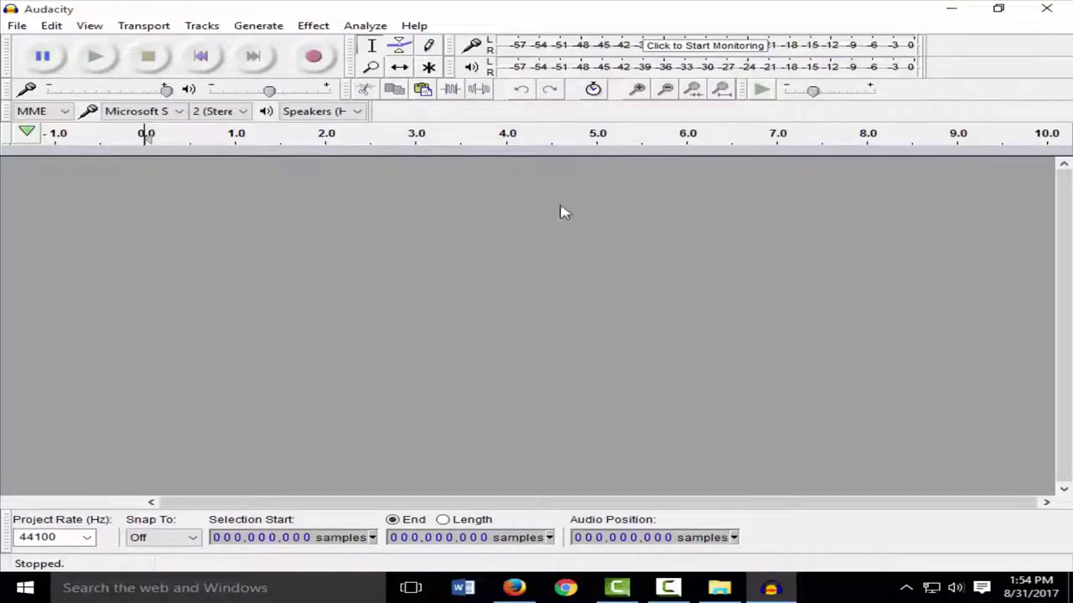
Minimize and restore Audacity, then shrink it to a window on the desktop's right side
left_click(955, 6)
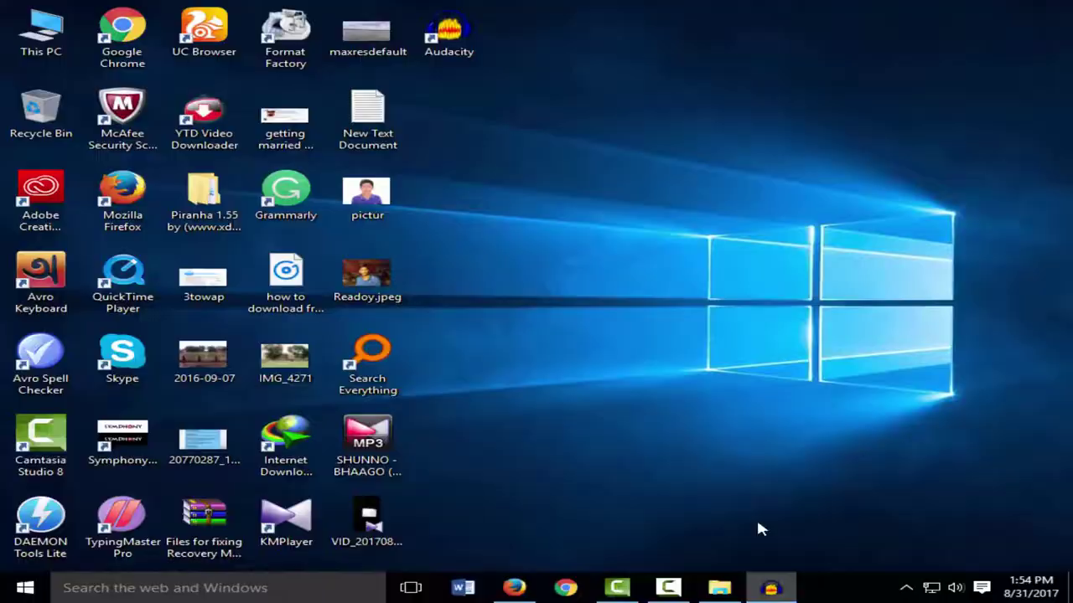
left_click(769, 587)
left_click(997, 8)
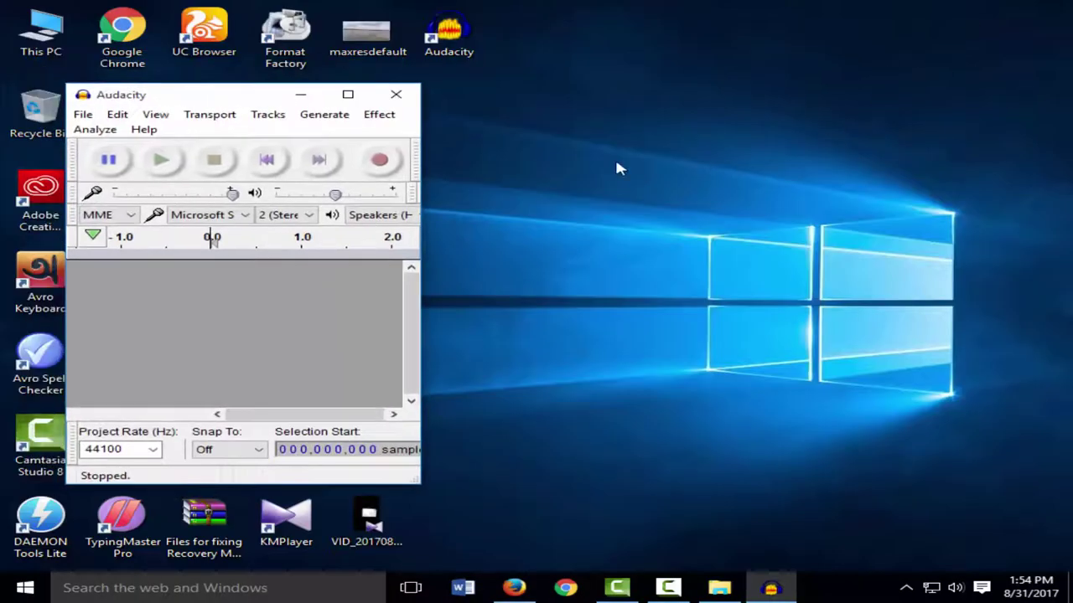
left_click_drag(379, 107, 785, 116)
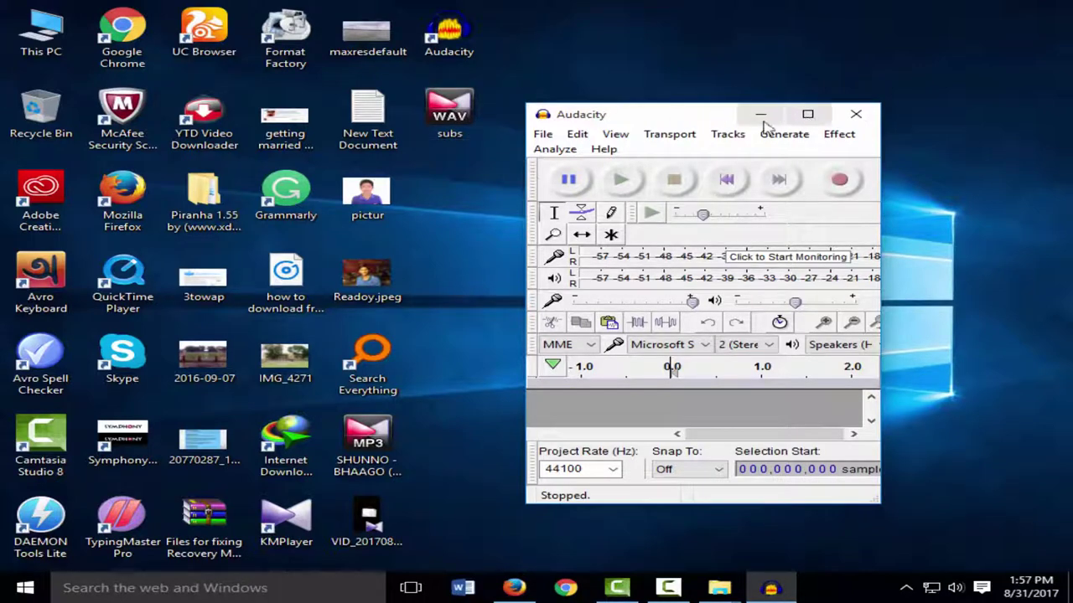
Widen Audacity and drop subs.wav from the desktop in, importing it as a copy
left_click_drag(525, 187, 183, 226)
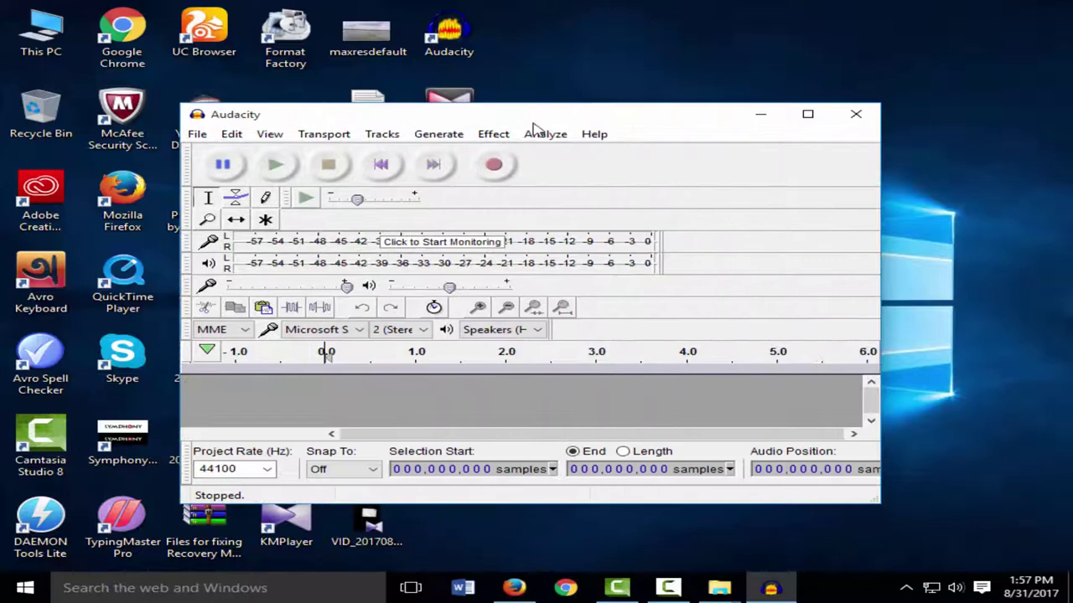
left_click_drag(533, 116, 577, 184)
left_click_drag(449, 111, 425, 463)
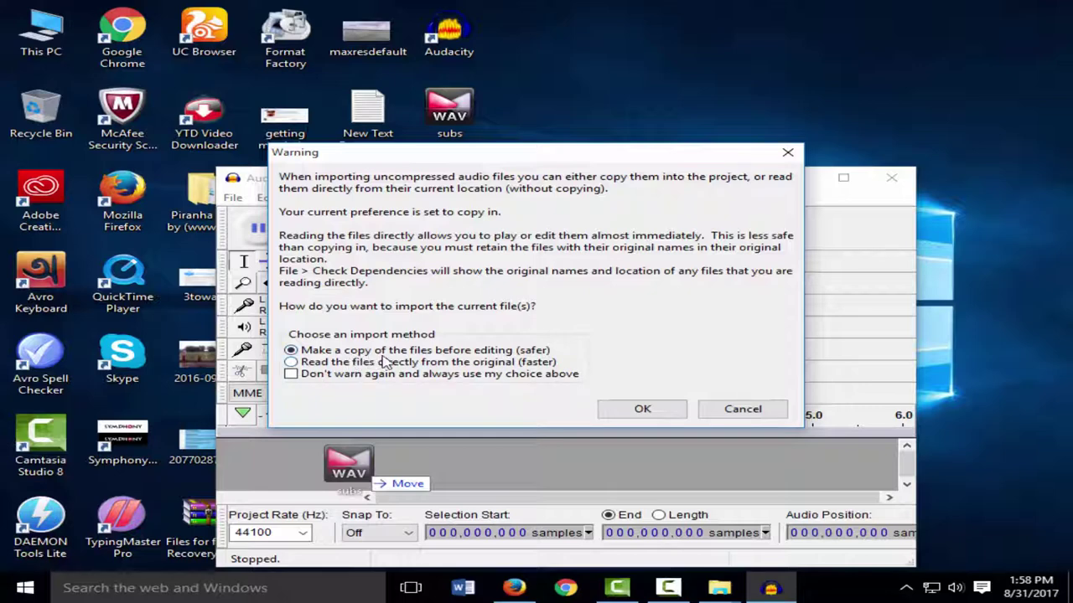
left_click(641, 411)
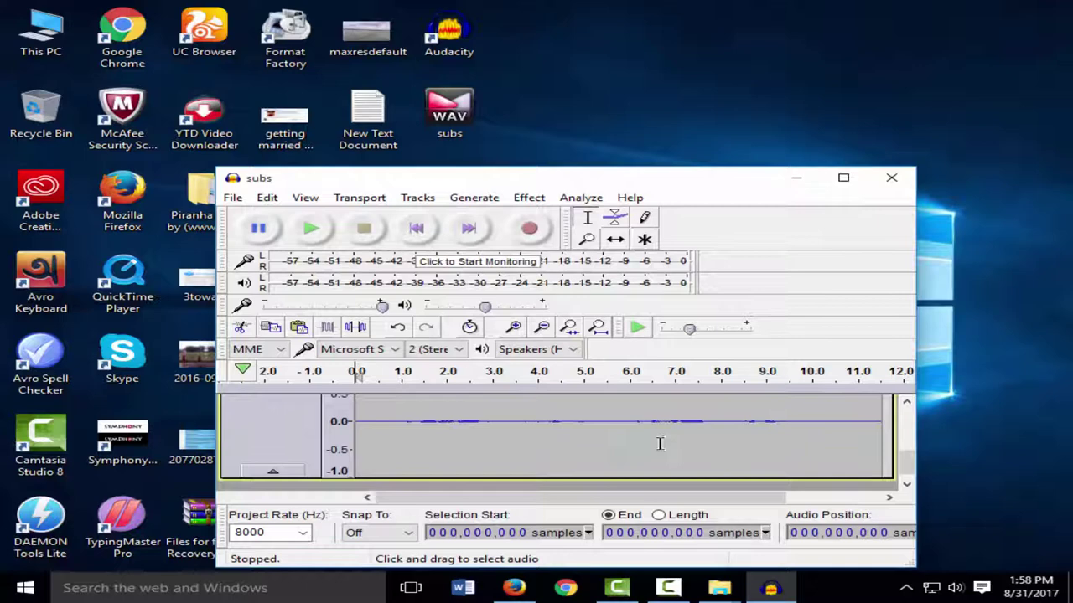
Select the entire subs track with Ctrl+A
left_click(529, 198)
left_click(444, 414)
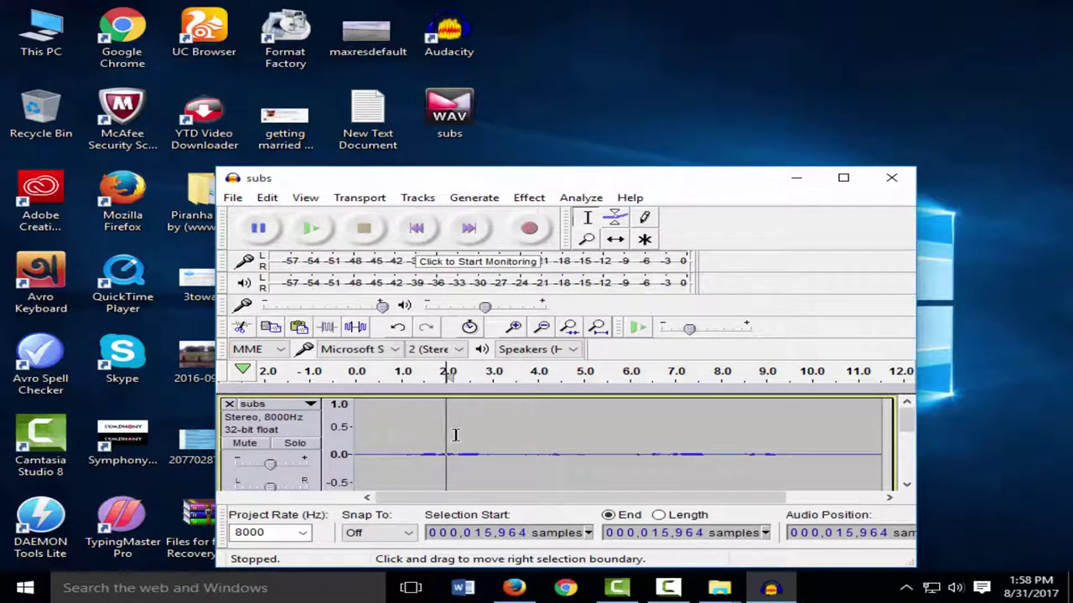
key("ctrl+a")
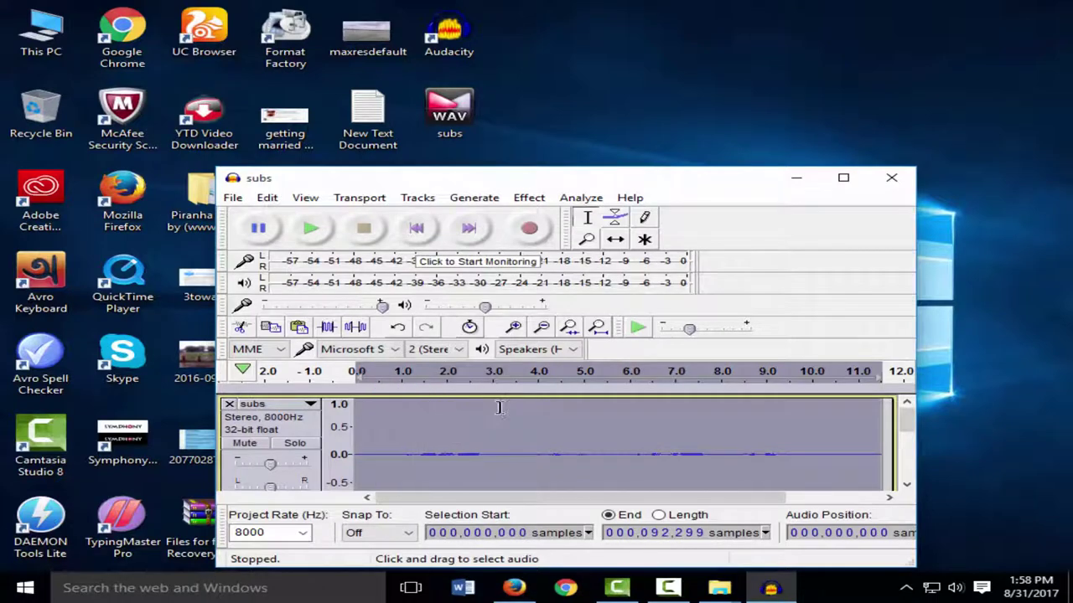
In Noise Reduction, lower the reduction amount to about 4 dB, smoothing to 2, and sensitivity
left_click(525, 201)
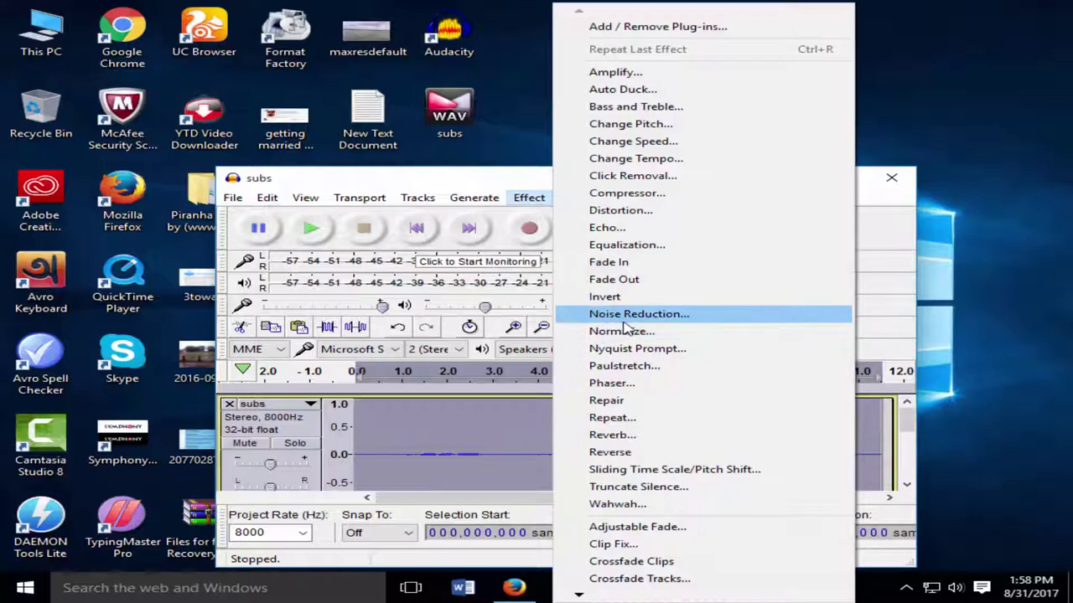
left_click(652, 320)
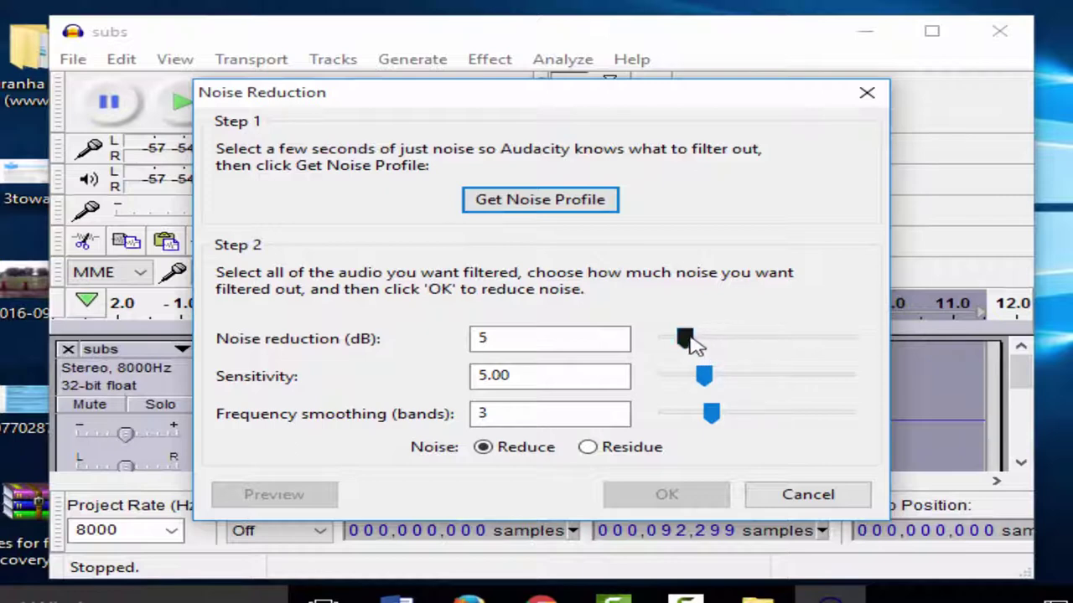
left_click_drag(692, 344, 714, 378)
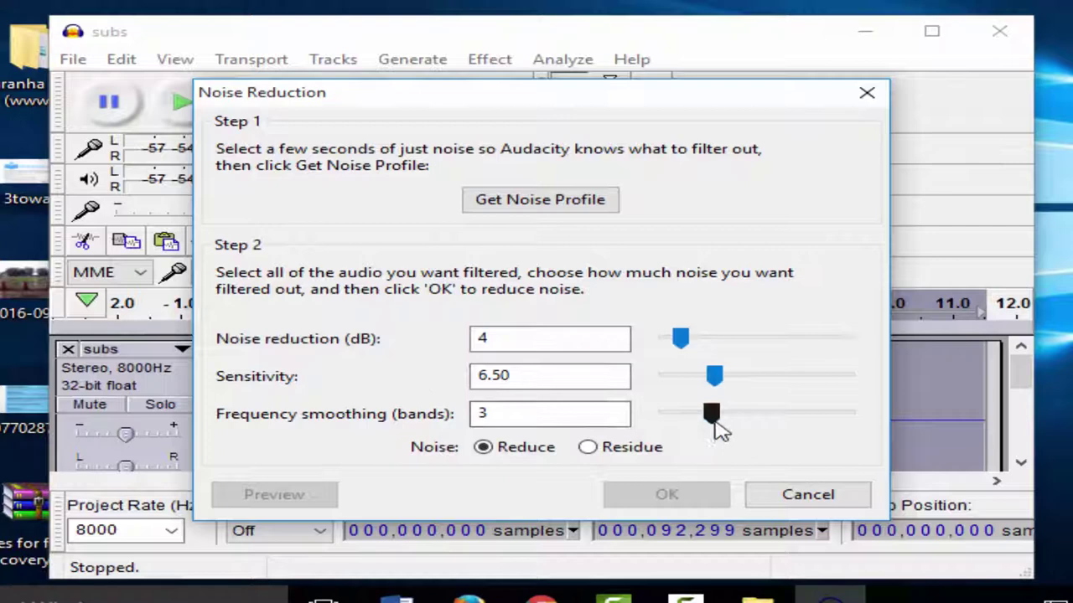
mouse_move(714, 422)
left_mouse_down()
mouse_move(699, 422)
mouse_move(703, 432)
left_mouse_up()
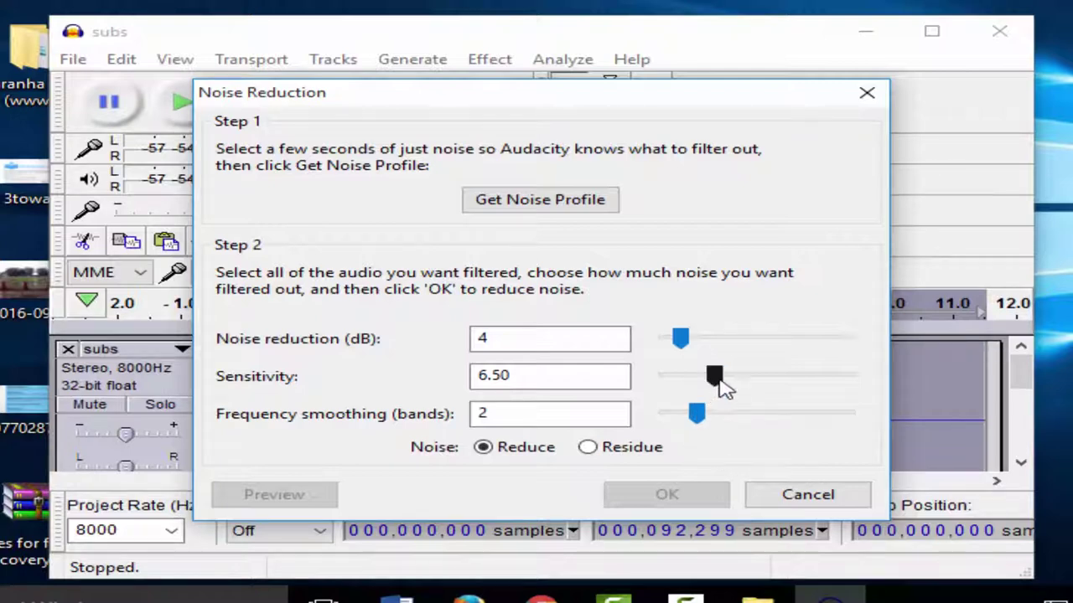
mouse_move(714, 376)
left_mouse_down()
mouse_move(673, 378)
mouse_move(675, 387)
mouse_move(702, 376)
left_mouse_up()
Grab the noise profile, close the subs project without saving, and refresh the desktop
left_click(582, 201)
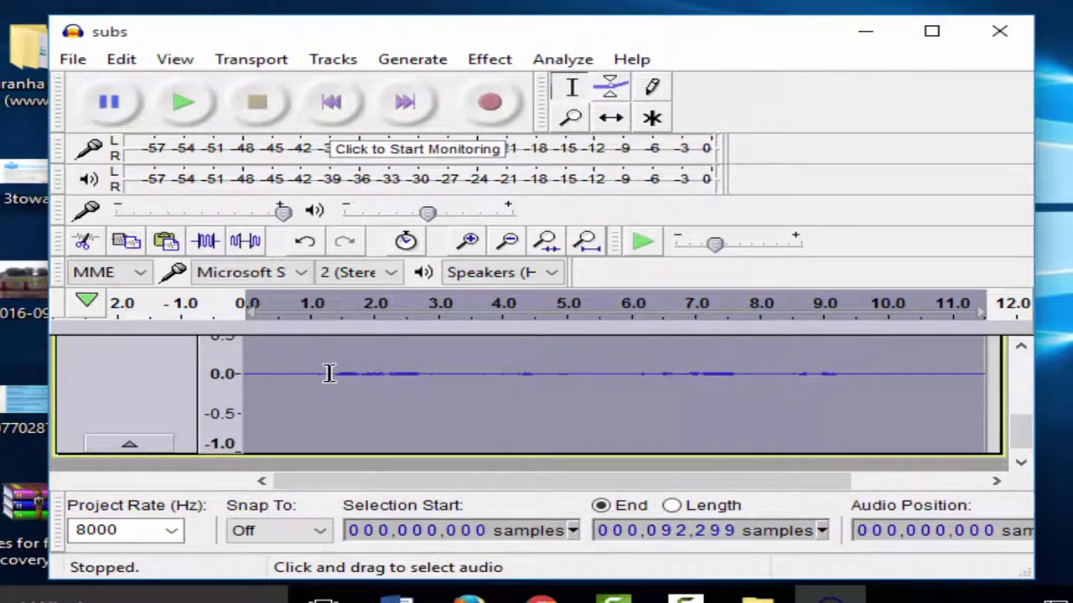
left_click(931, 31)
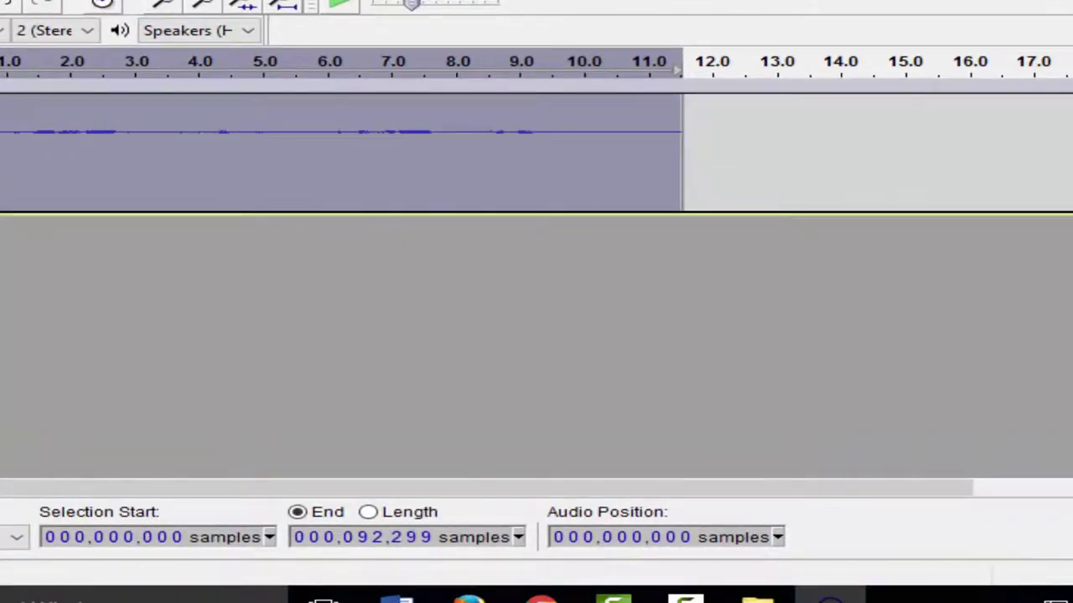
key("ctrl+w")
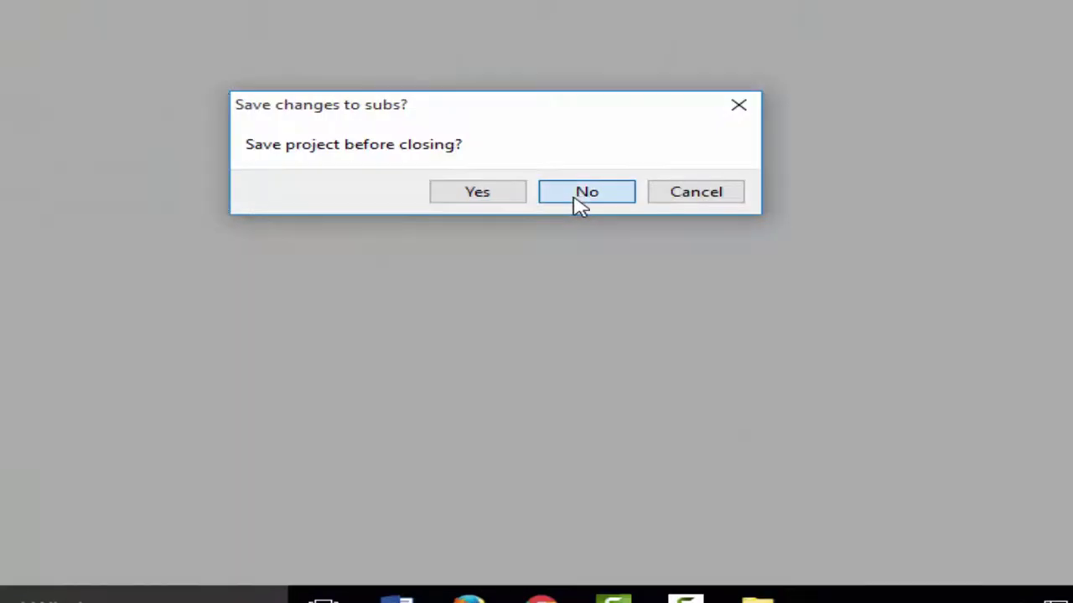
left_click(581, 207)
right_click(677, 74)
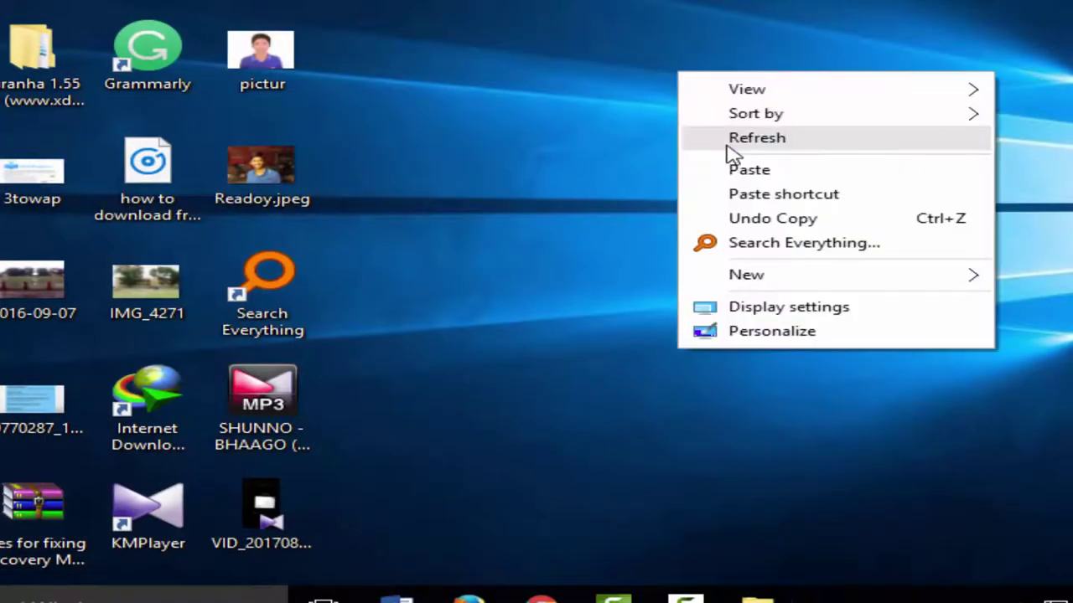
left_click(726, 139)
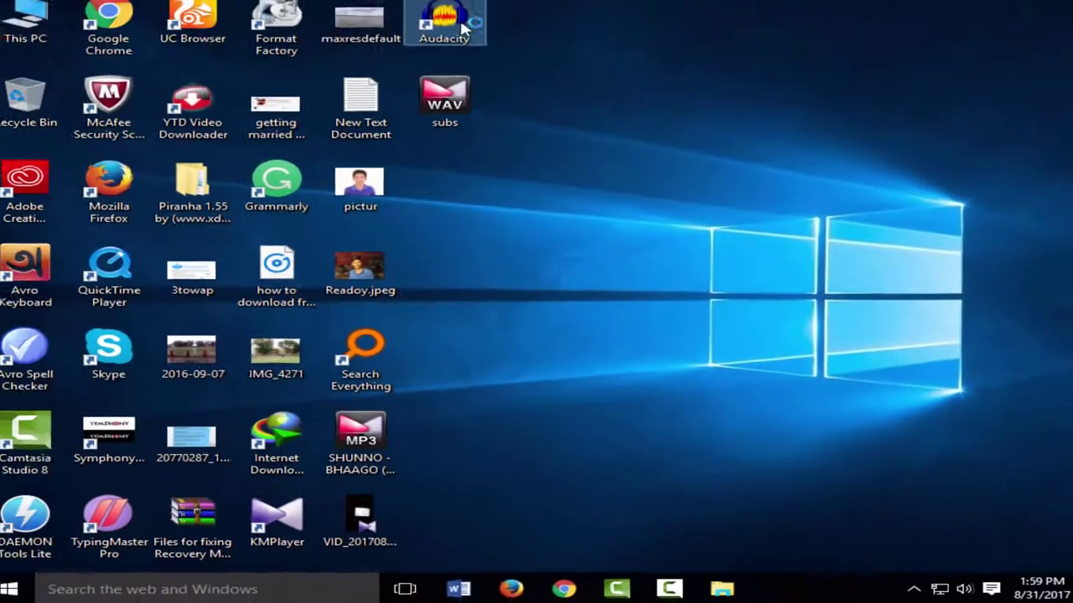
Relaunch Audacity and record about ten seconds of stereo audio, then pause
double_click(464, 28)
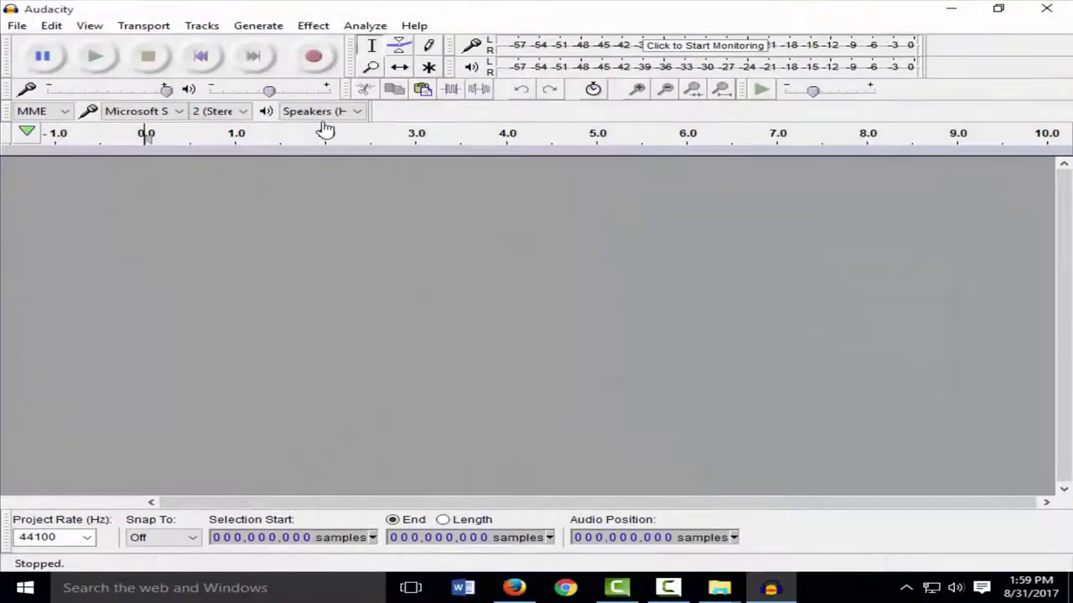
left_click(313, 57)
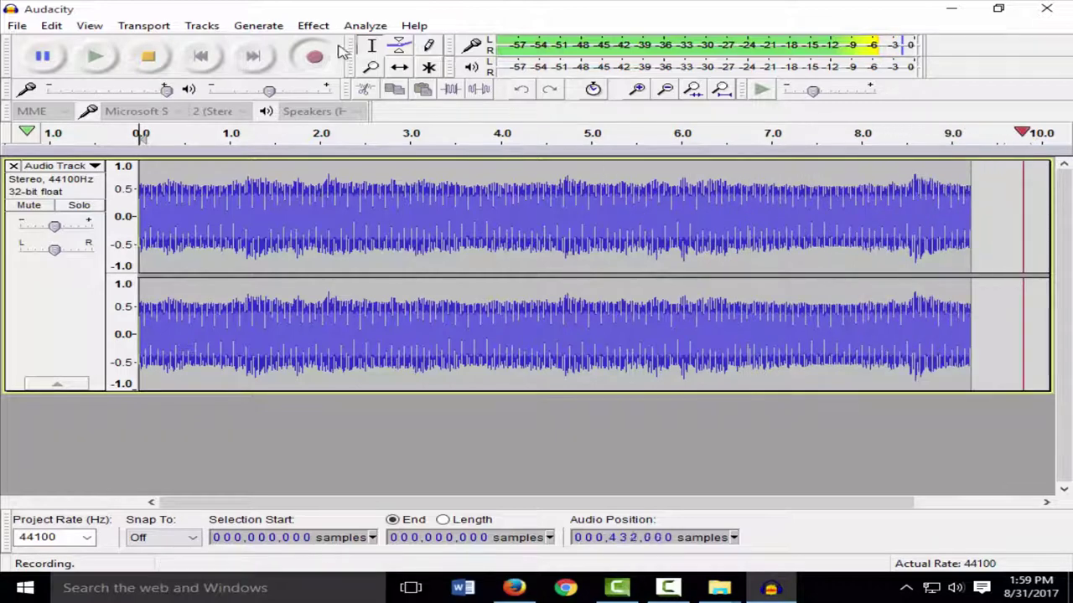
left_click(48, 63)
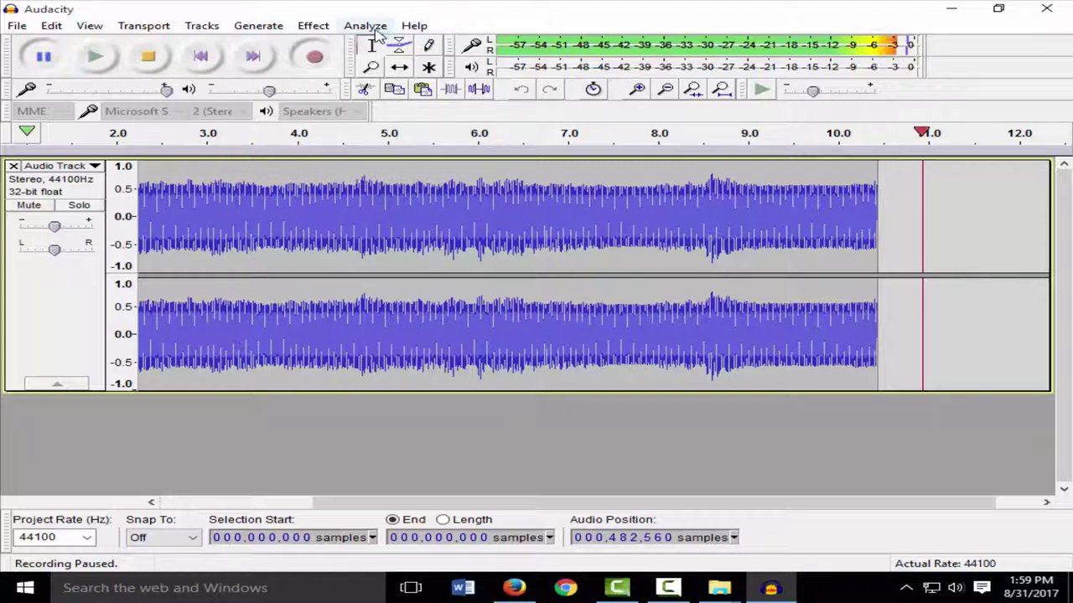
Select the whole recorded audio with Ctrl+A
left_click(315, 27)
left_click(698, 259)
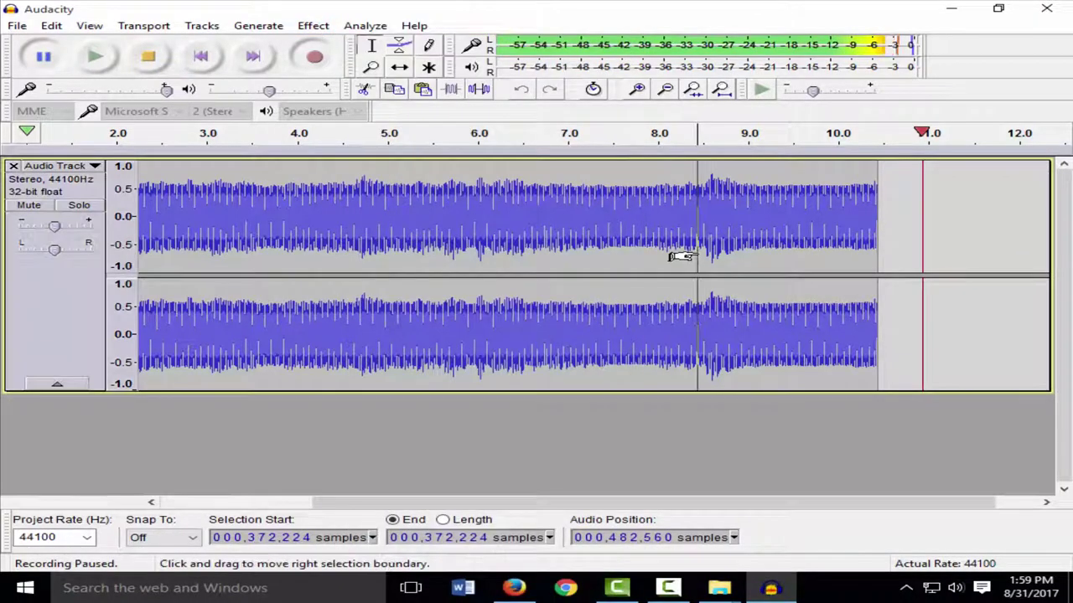
key("ctrl+a")
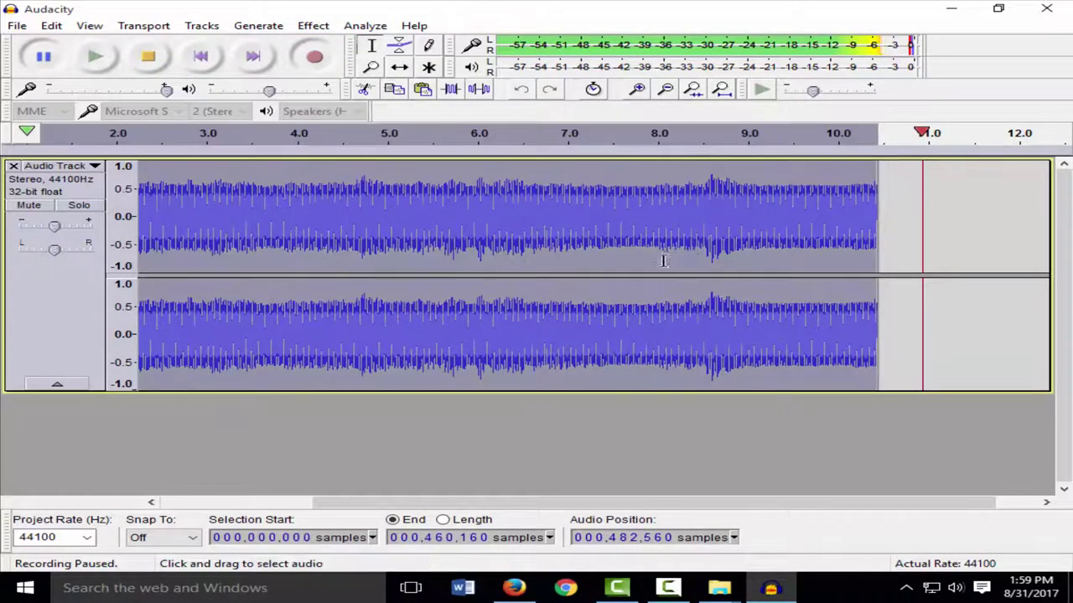
Get a noise profile using 14 dB reduction, 5.00 sensitivity and 3-band frequency smoothing
left_click(319, 27)
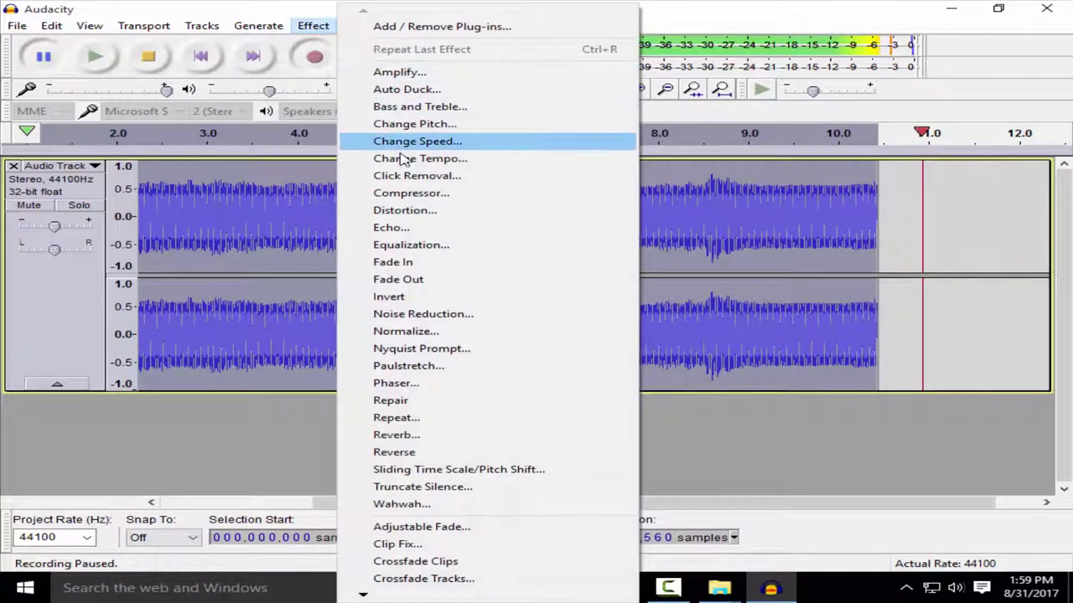
left_click(442, 317)
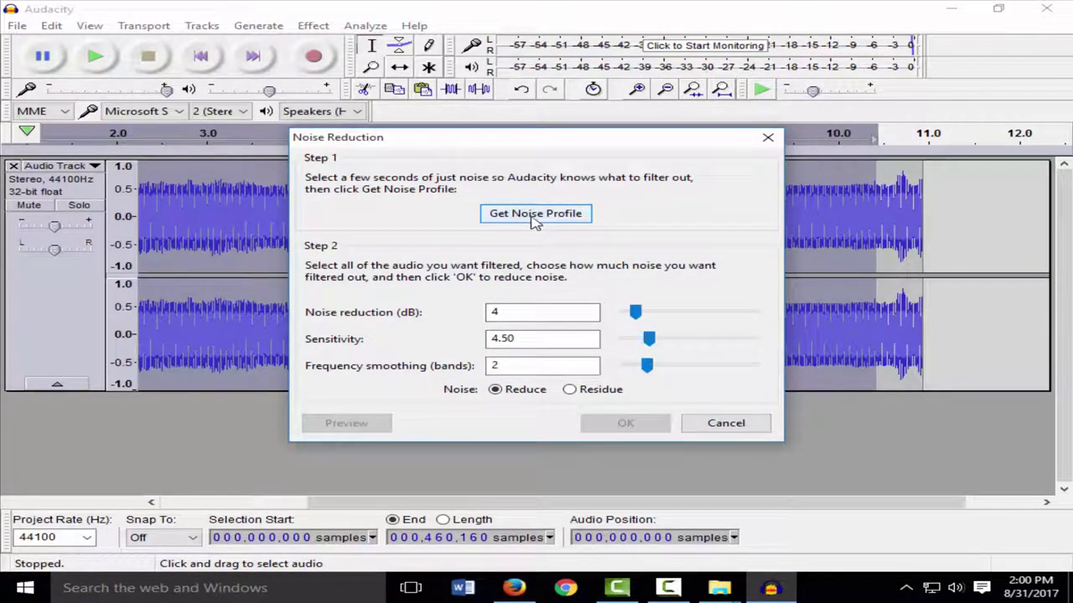
left_click_drag(634, 311, 652, 313)
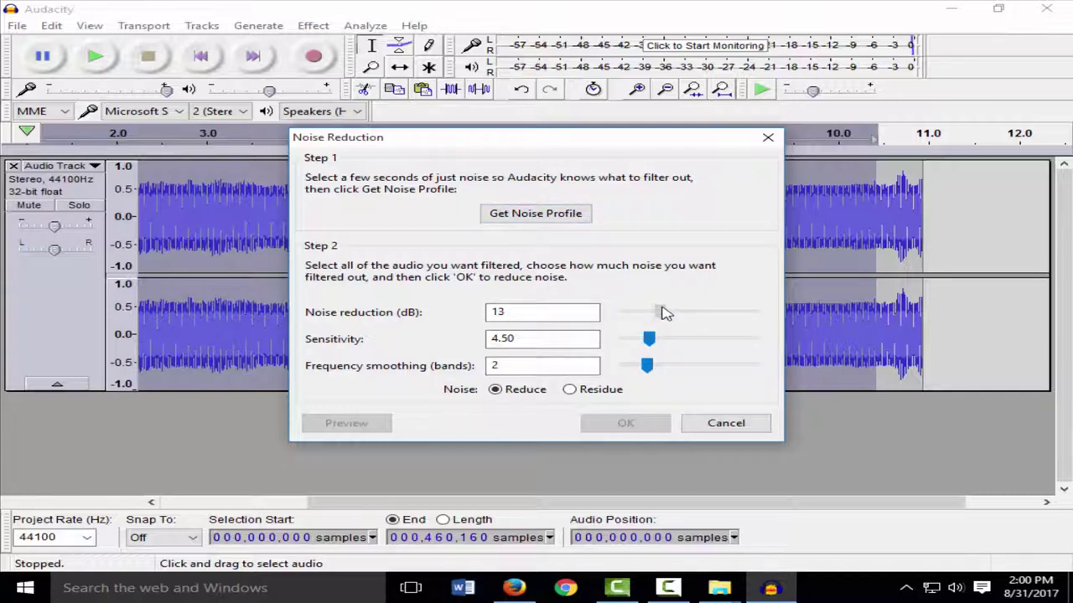
left_click(509, 312)
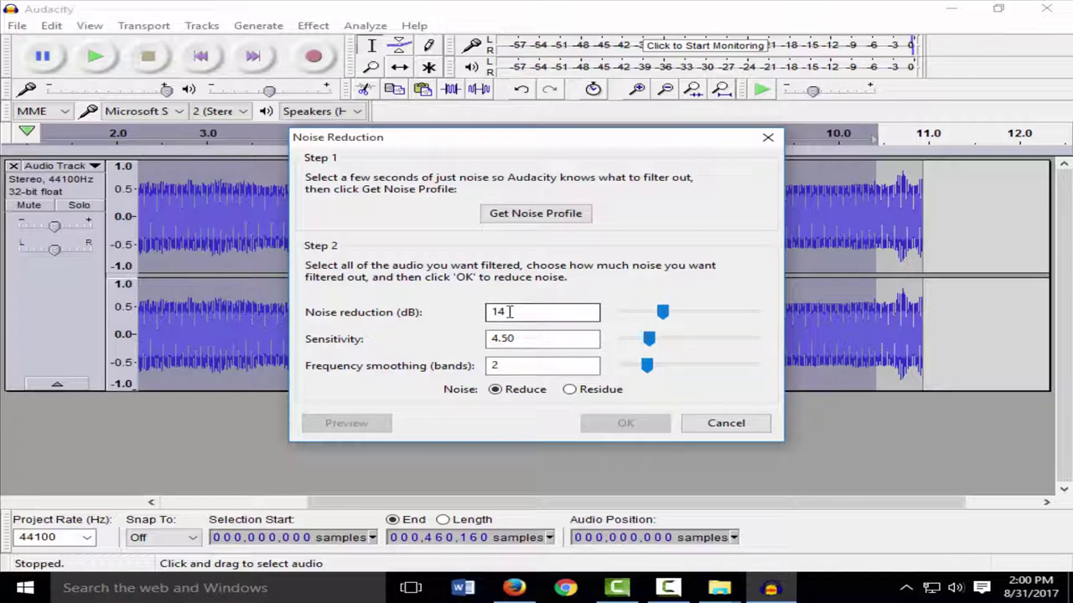
left_click(649, 339)
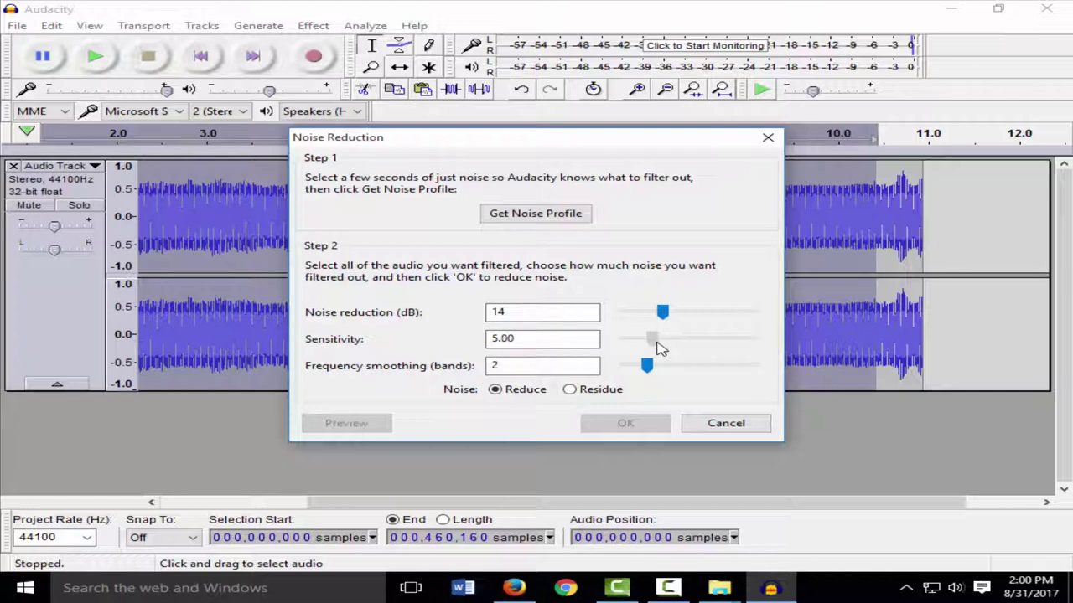
left_click(647, 367)
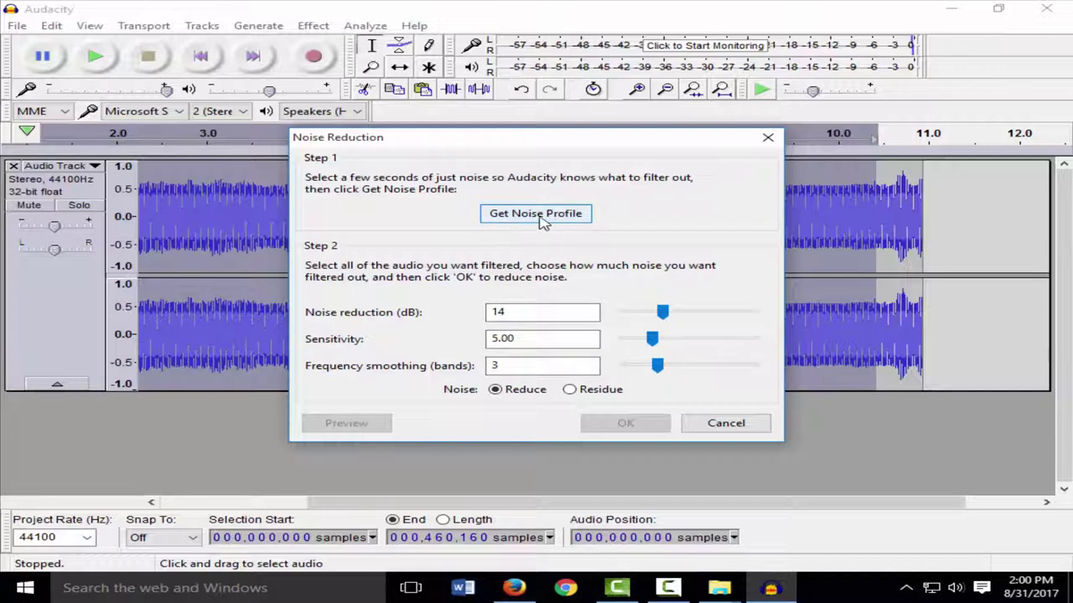
left_click(540, 216)
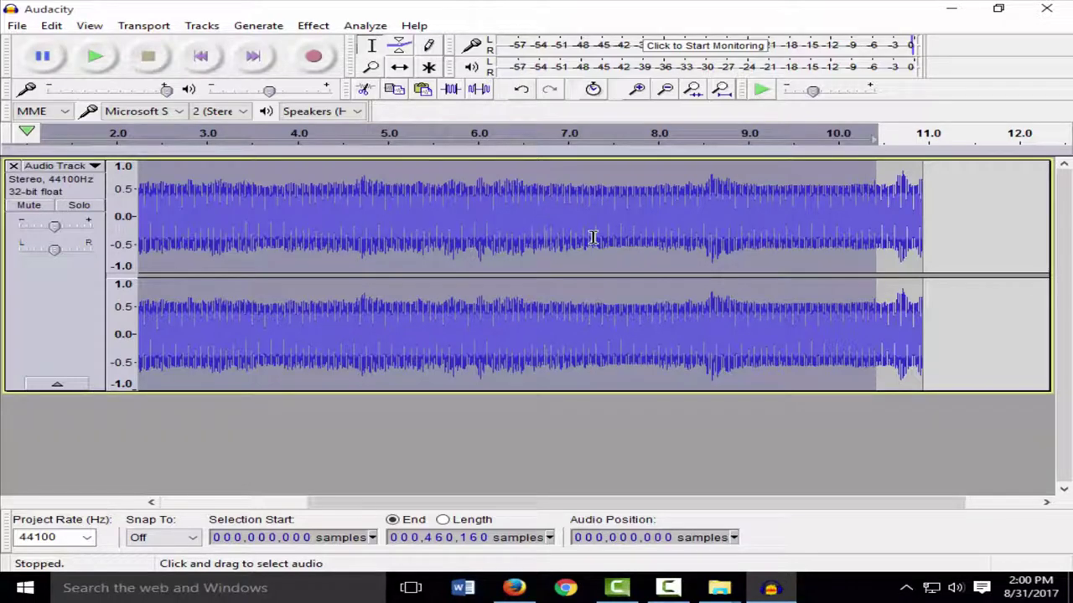
Lower the Noise Reduction amount to 10 dB and confirm the settings
left_click(310, 25)
left_click(419, 313)
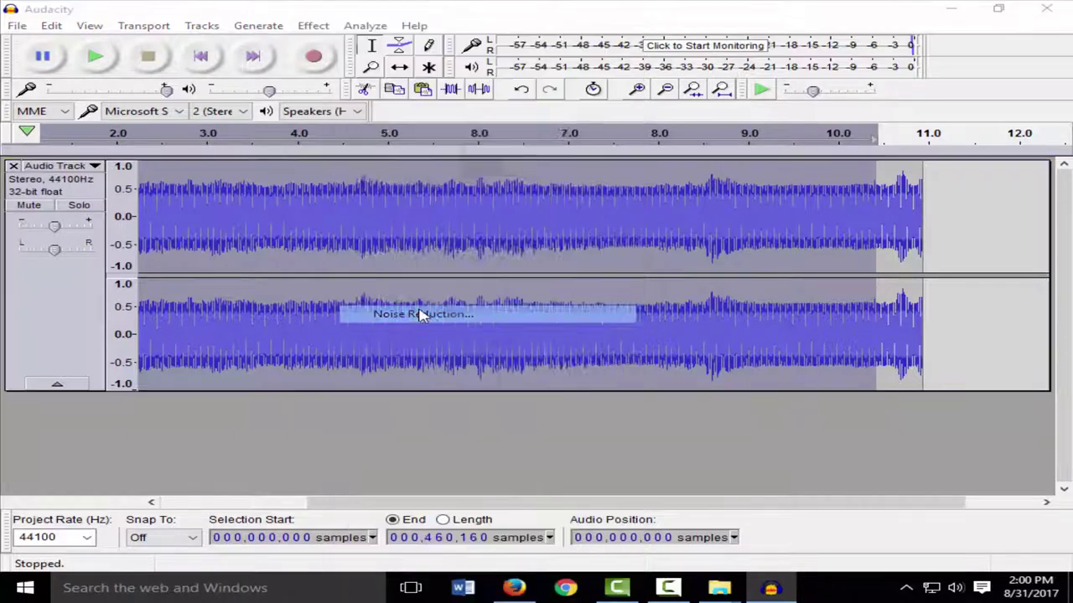
left_click(505, 365)
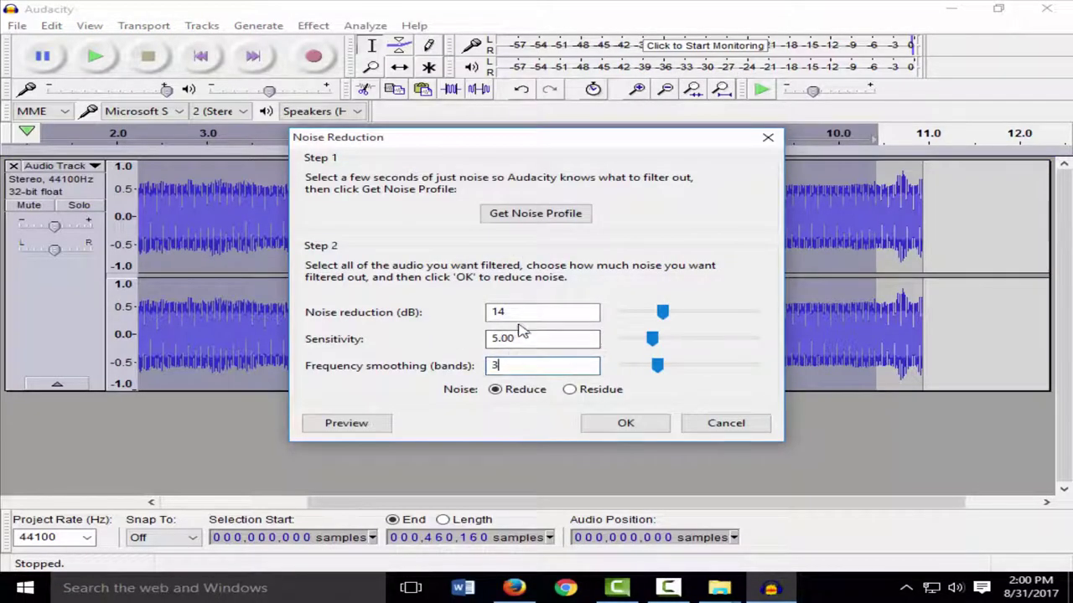
left_click_drag(667, 313, 662, 315)
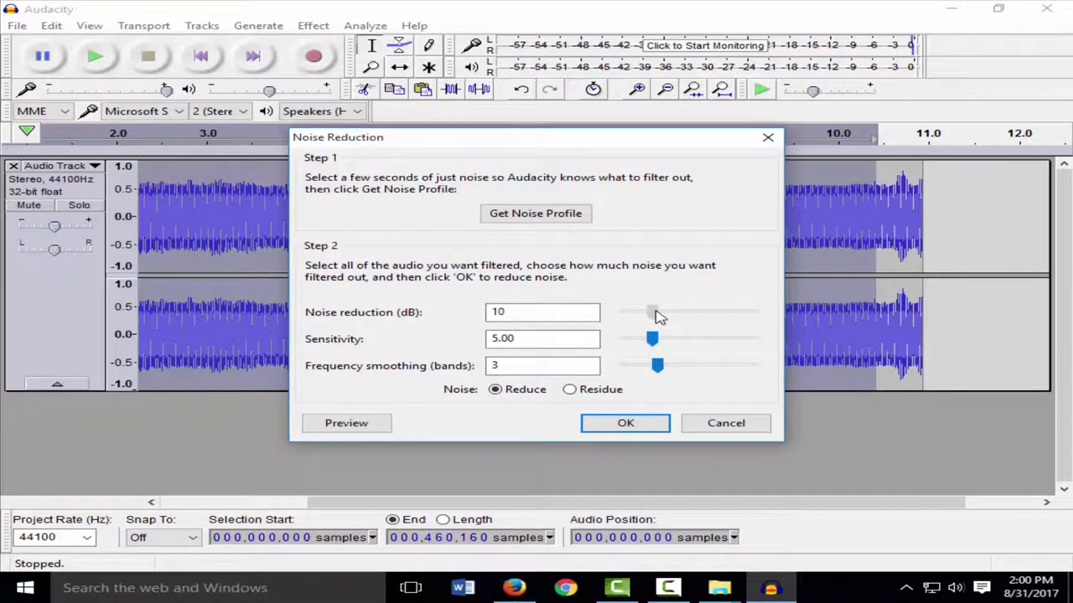
left_click(626, 424)
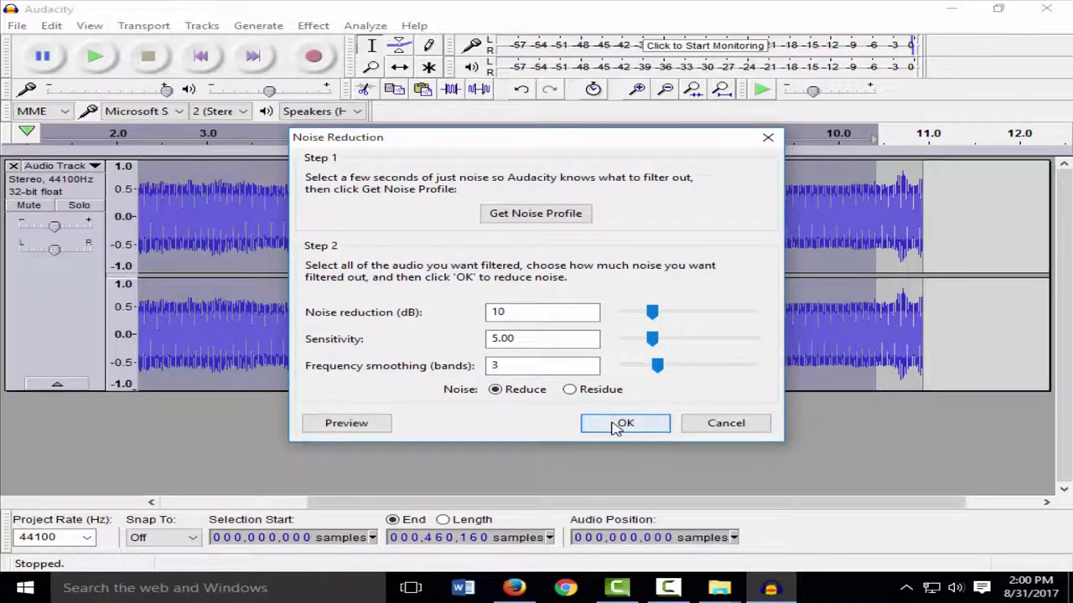
left_click(583, 216)
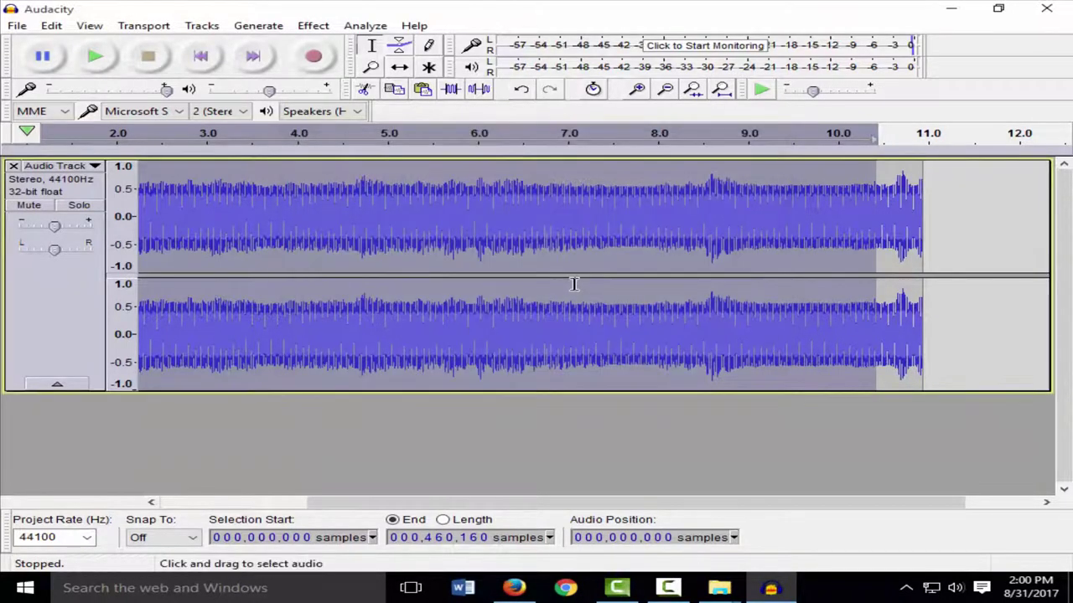
Apply Noise Reduction to the selected recording
left_click(323, 23)
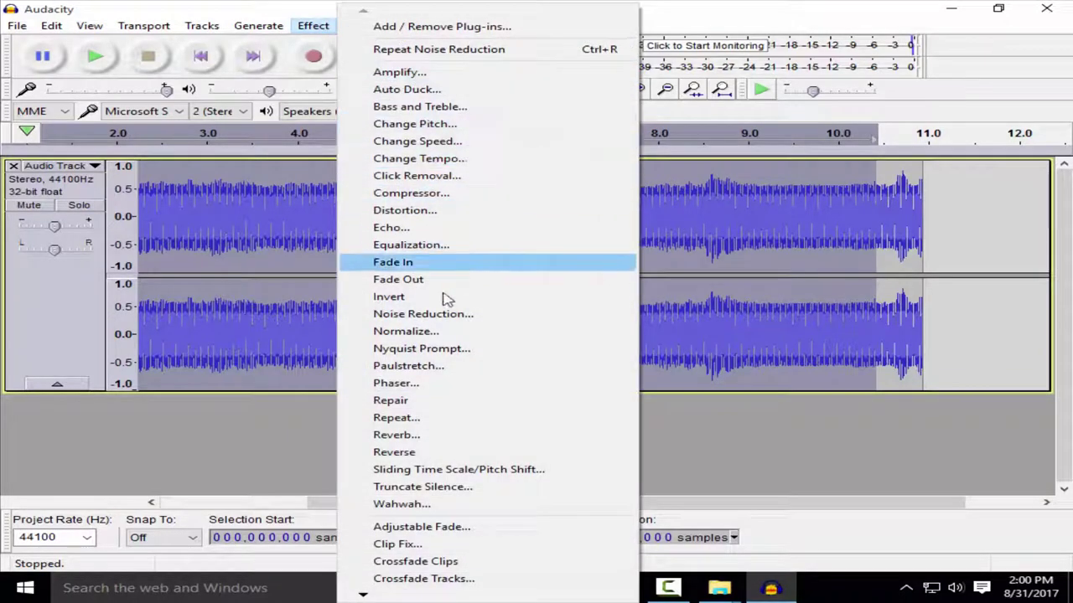
left_click(423, 314)
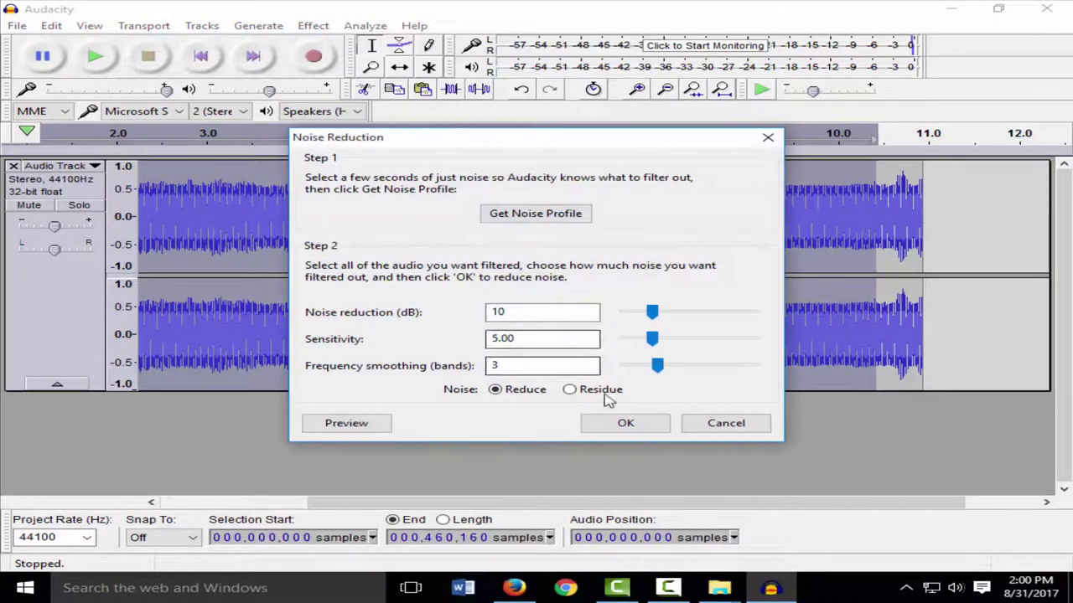
left_click(625, 424)
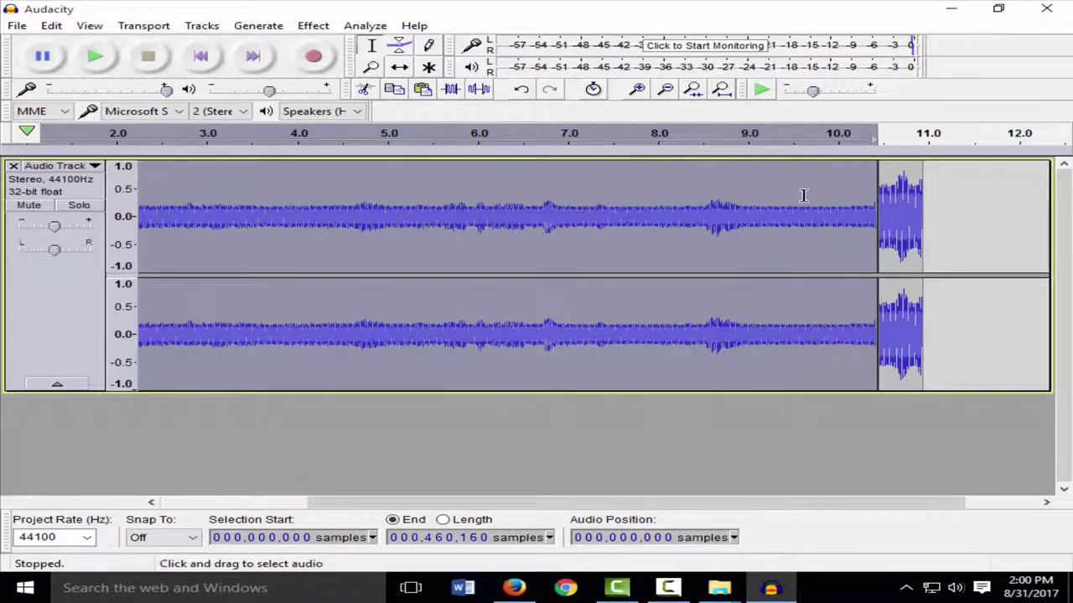
Select the loud tail from about 10.43 s onward and apply Noise Reduction to it
left_click(912, 194)
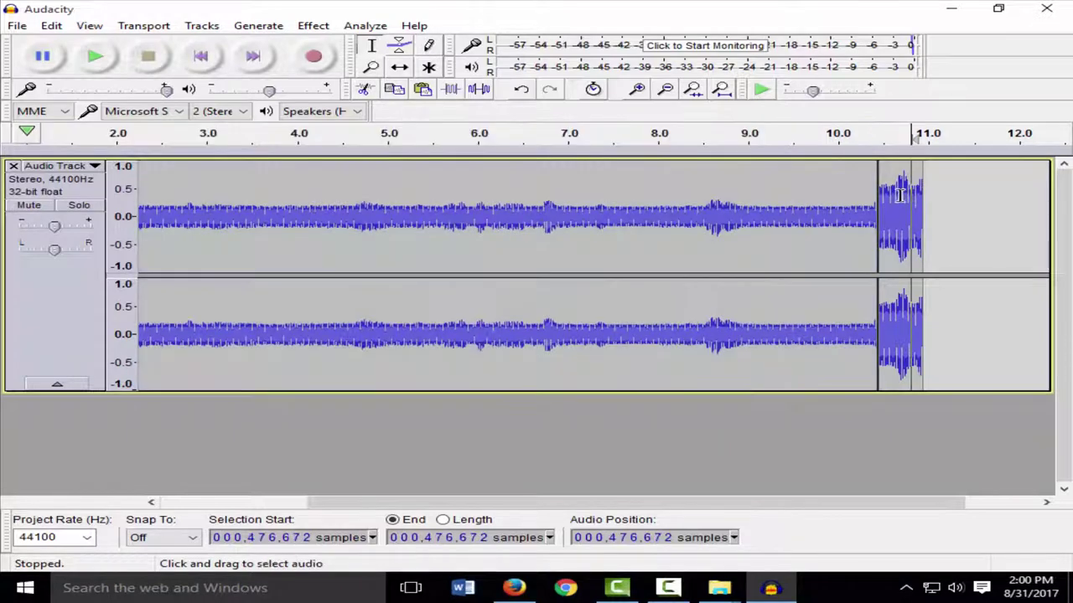
left_click_drag(938, 195, 877, 222)
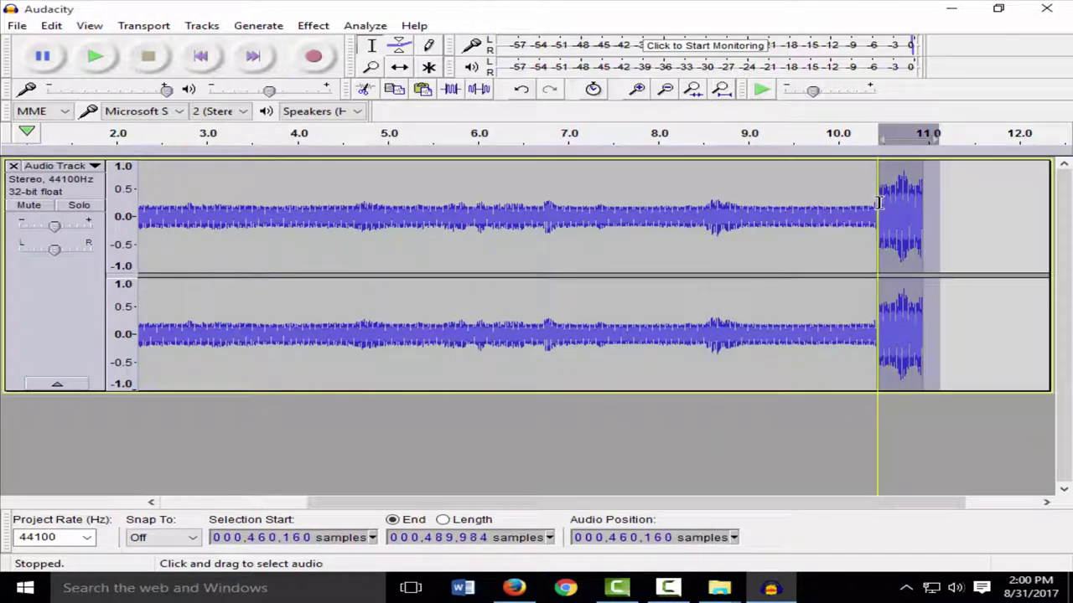
left_click(313, 25)
left_click(420, 314)
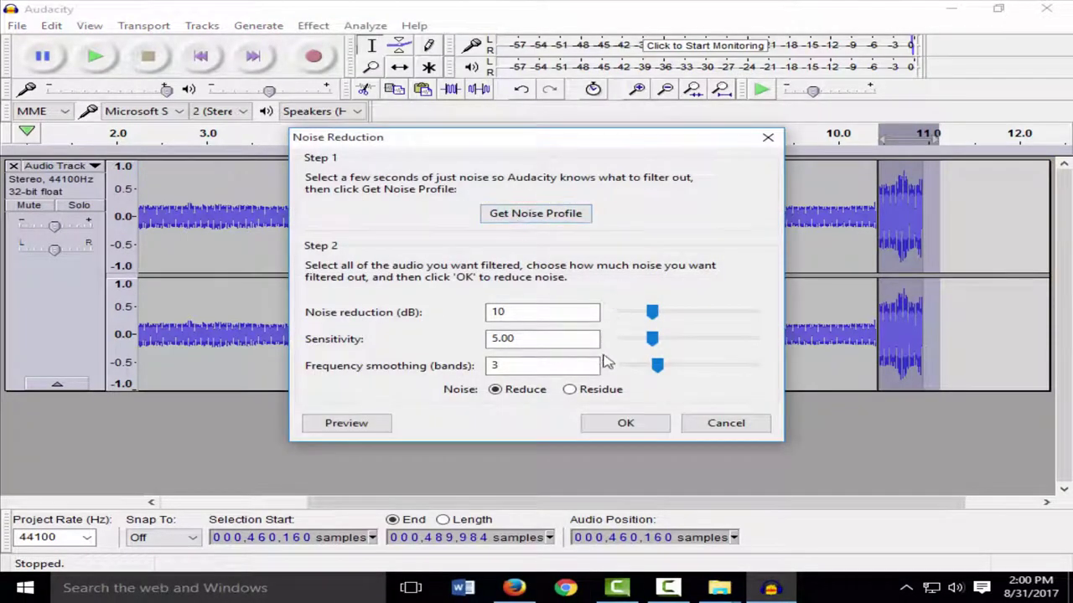
left_click(618, 429)
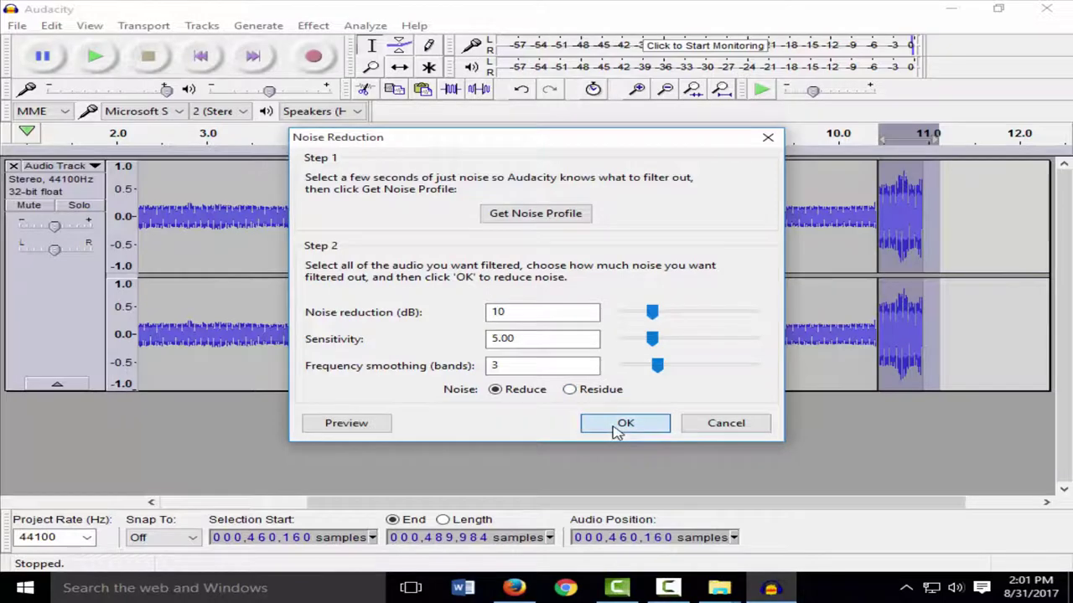